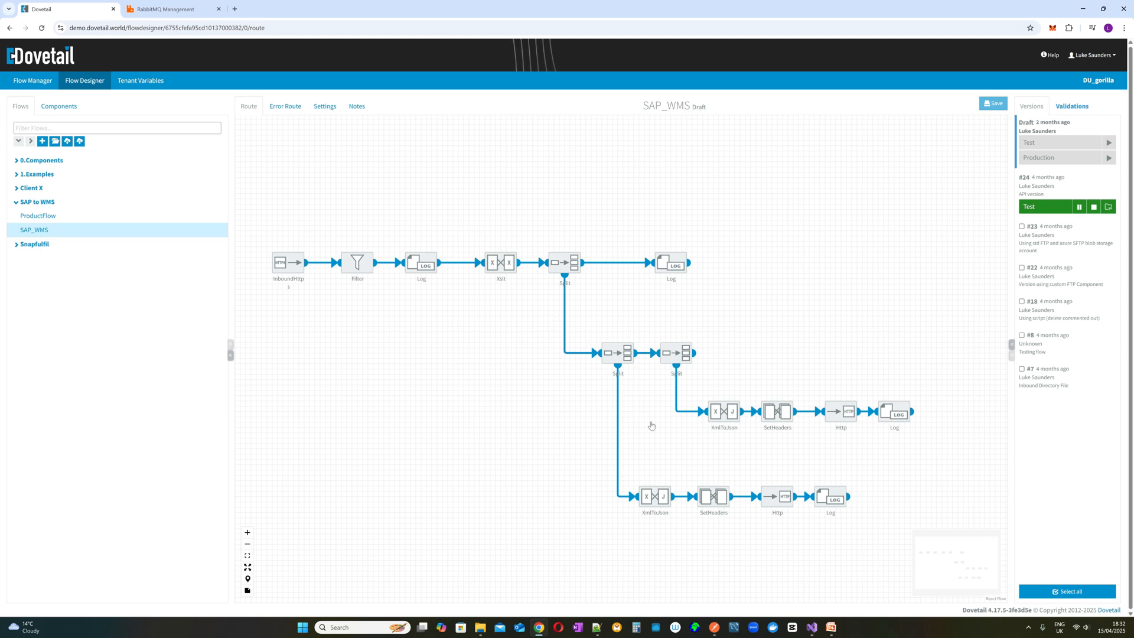
# Look over RabbitMQ's exchanges, queues and inventory-queue details, then return to the SAP_WMS flow.
pyautogui.moveTo(824, 420)
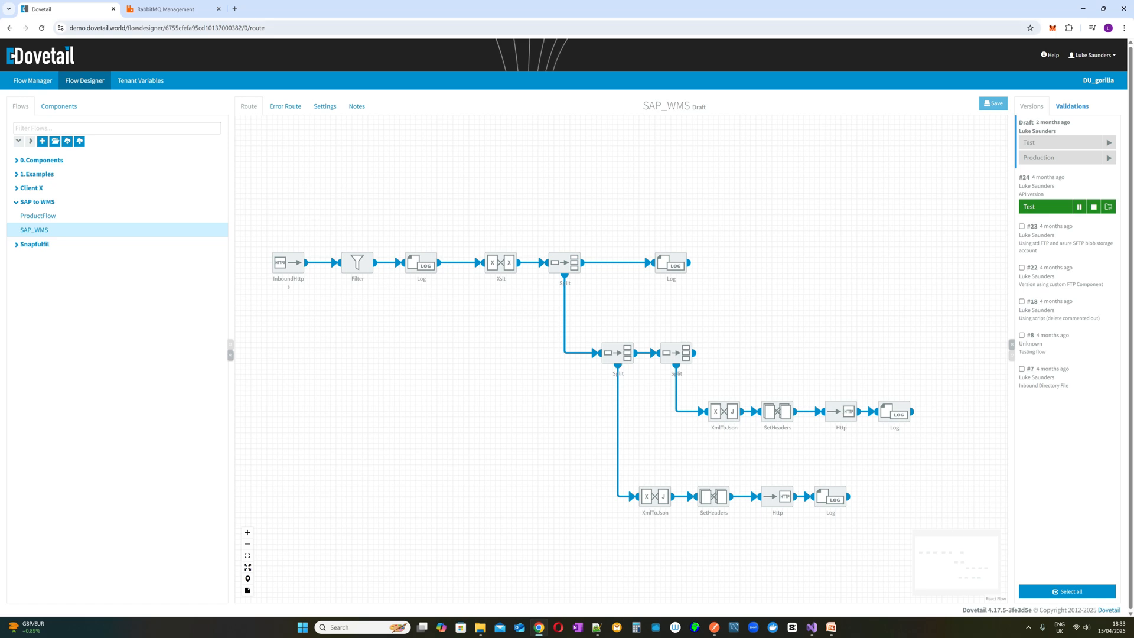
pyautogui.click(153, 11)
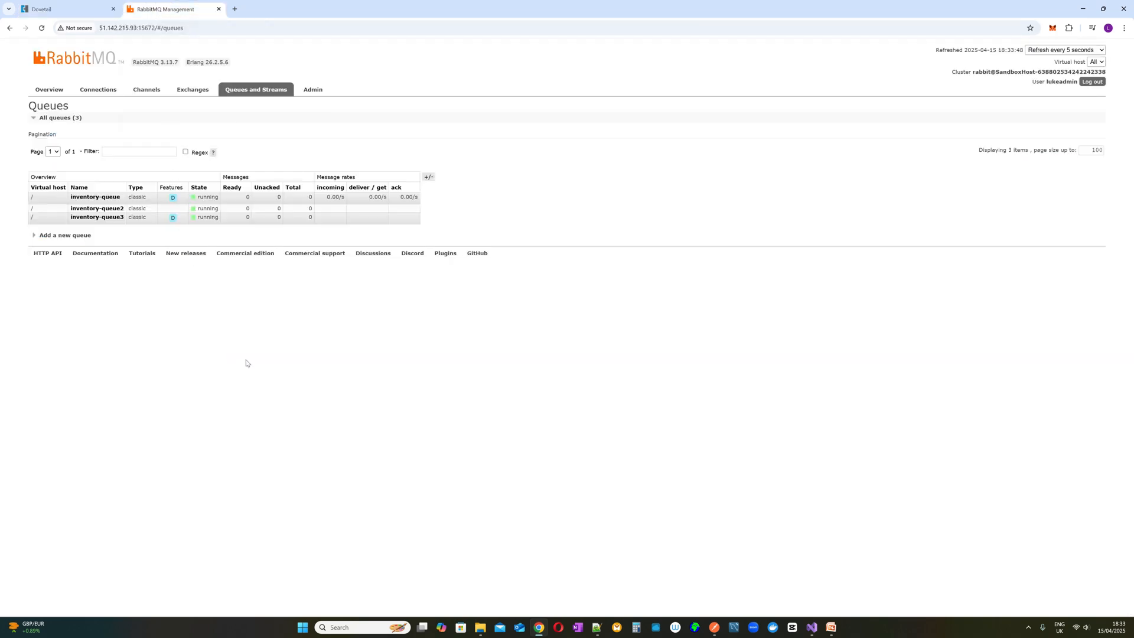
pyautogui.click(192, 89)
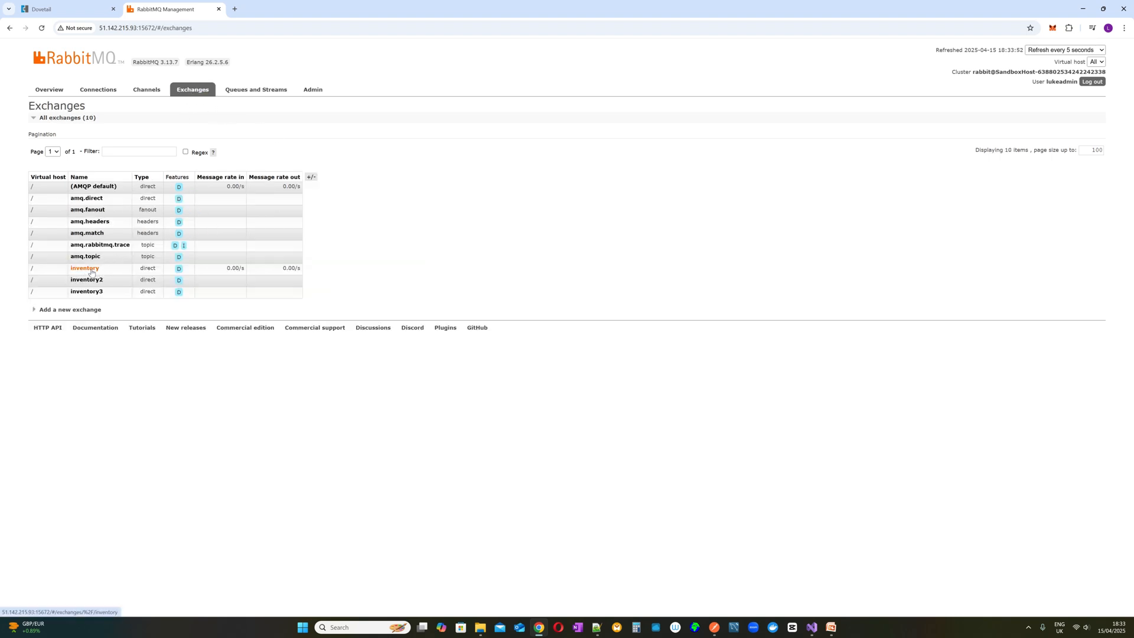
pyautogui.click(229, 93)
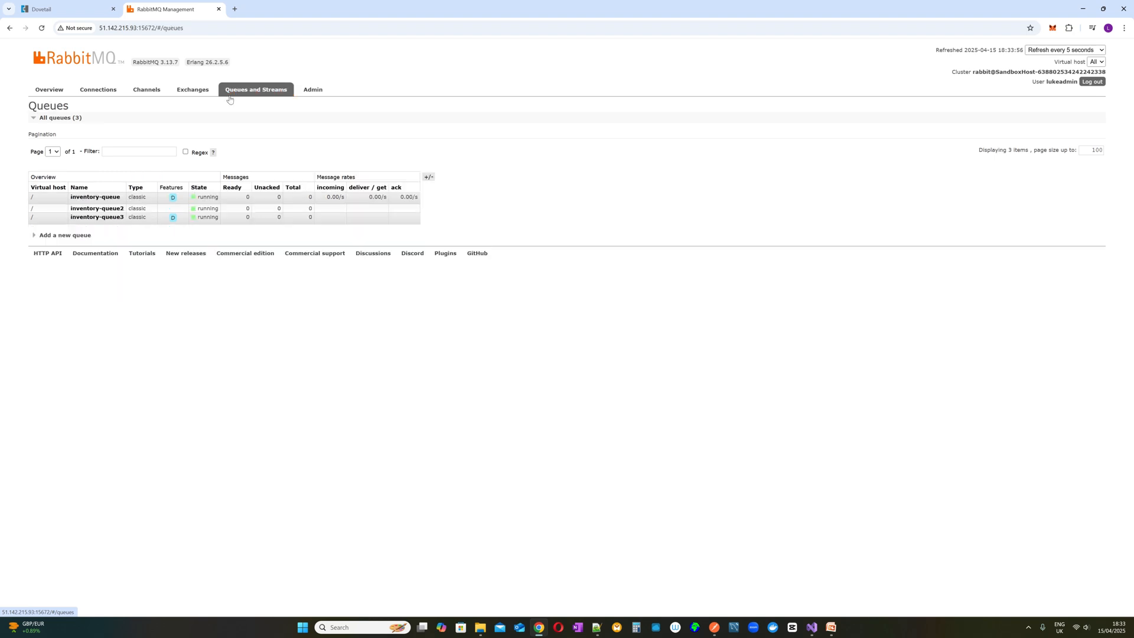
pyautogui.click(96, 198)
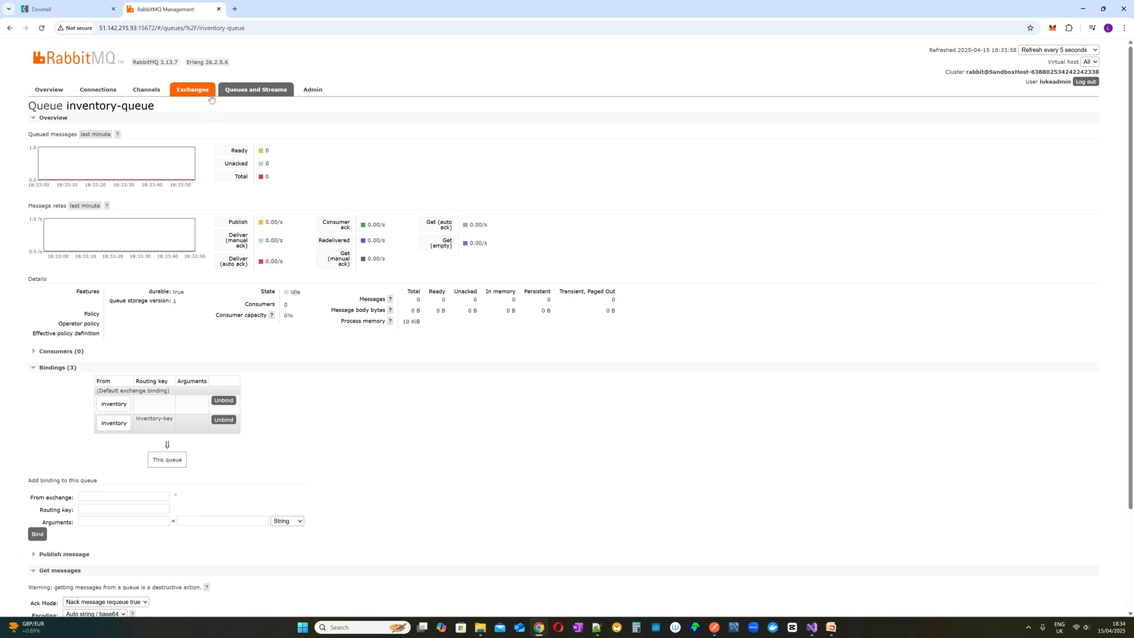
pyautogui.click(241, 93)
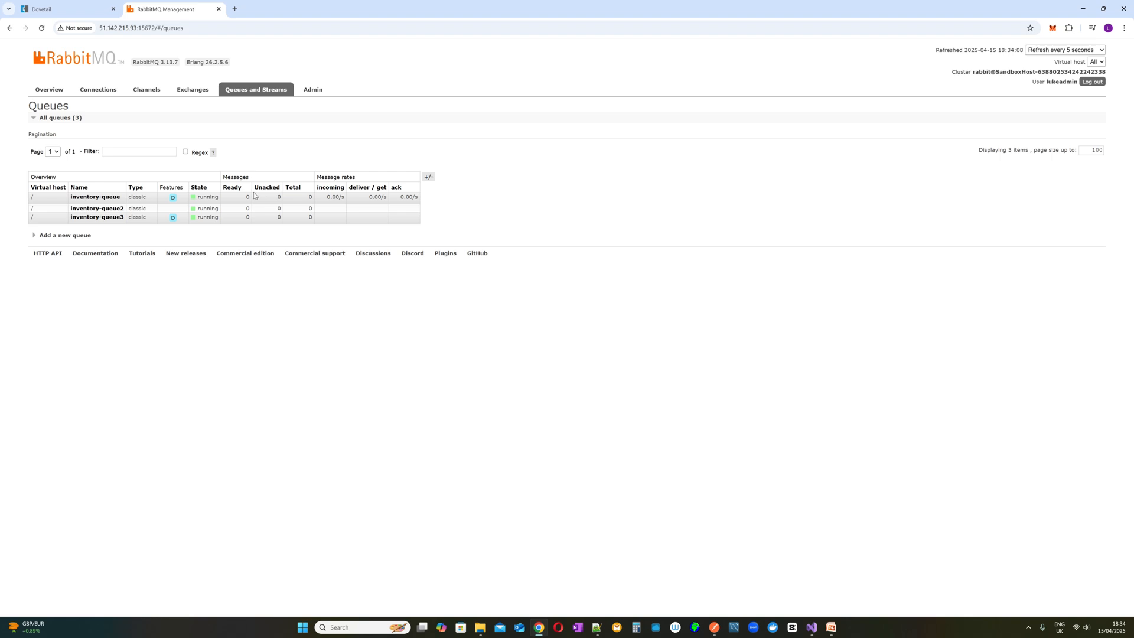
pyautogui.click(69, 15)
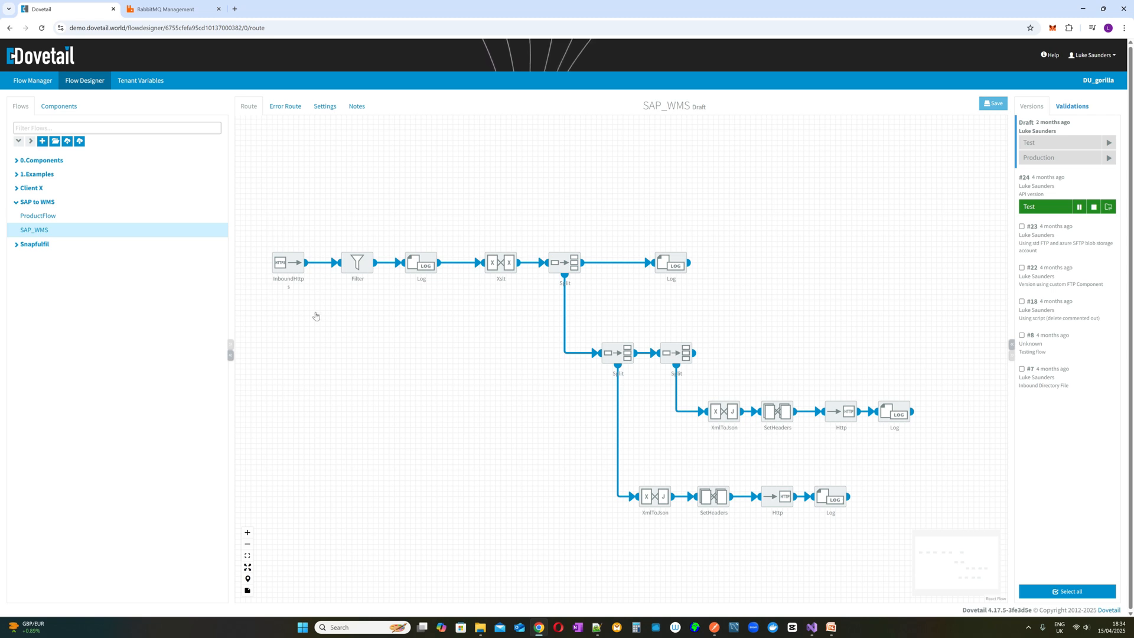
# Resend the ProductFlow POST in Postman and confirm 200 OK with 'Data processed successfully'.
pyautogui.click(716, 631)
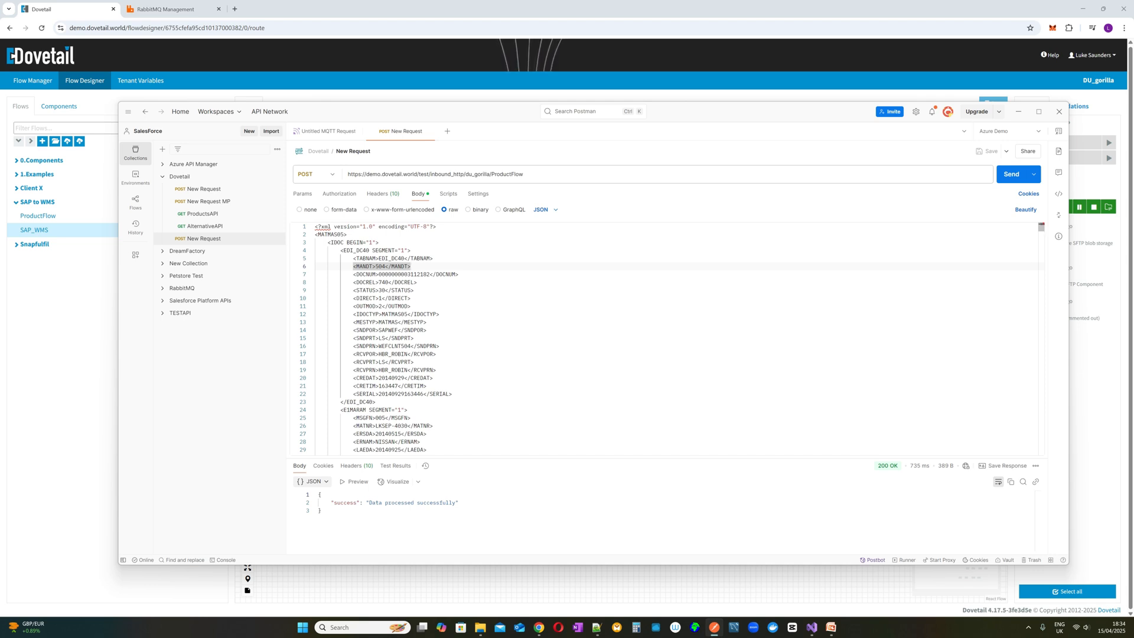
pyautogui.click(1003, 179)
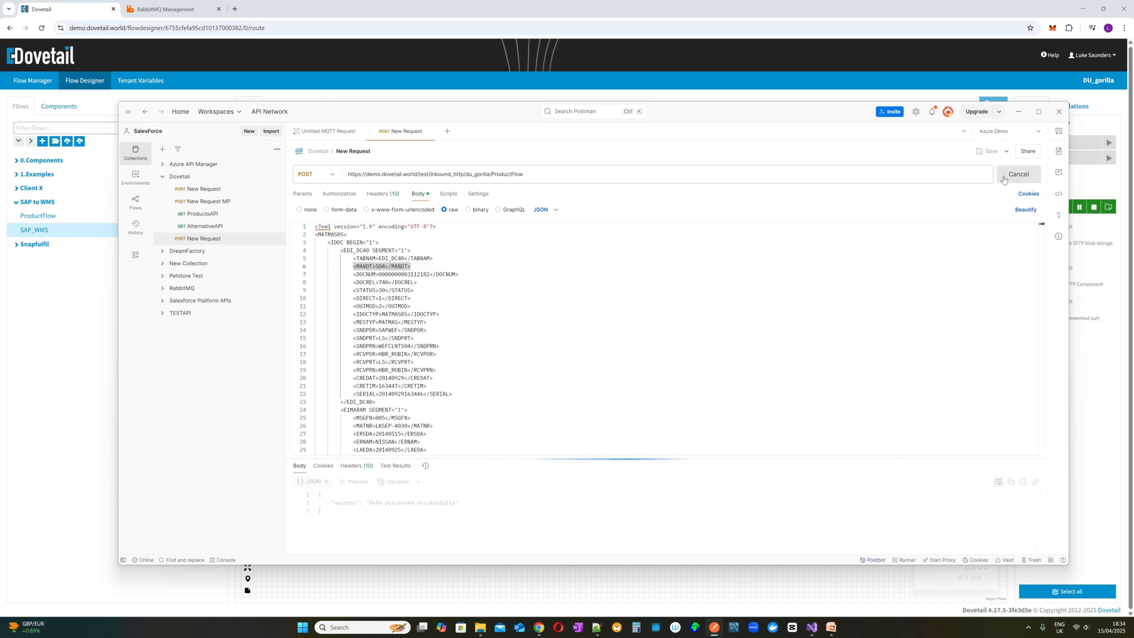
pyautogui.moveTo(459, 502); pyautogui.dragTo(324, 503)
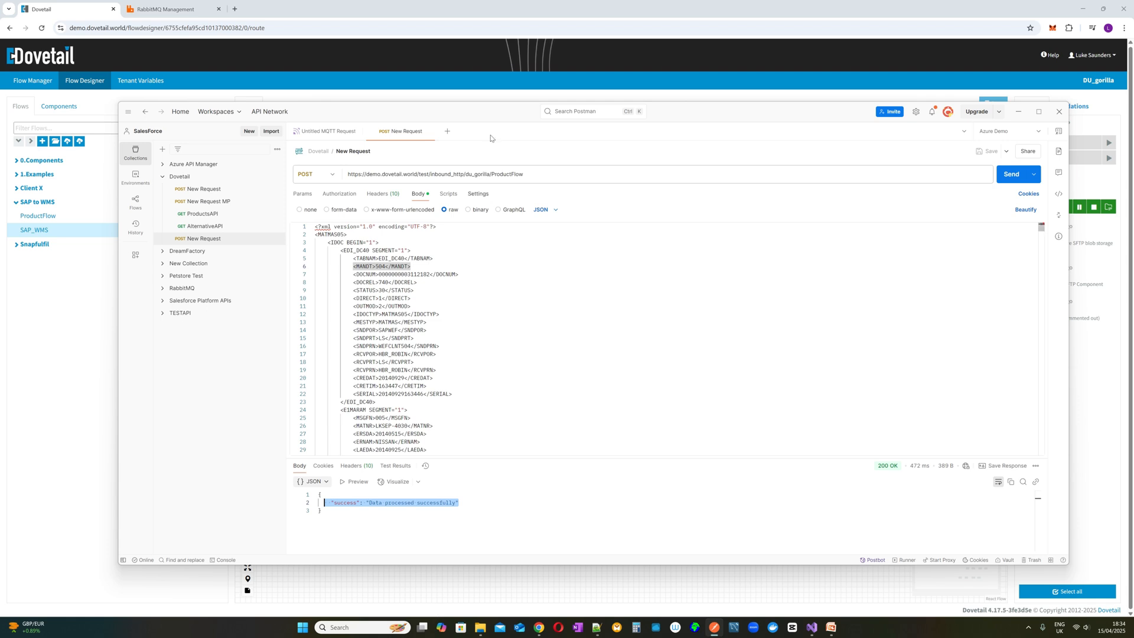
pyautogui.click(487, 13)
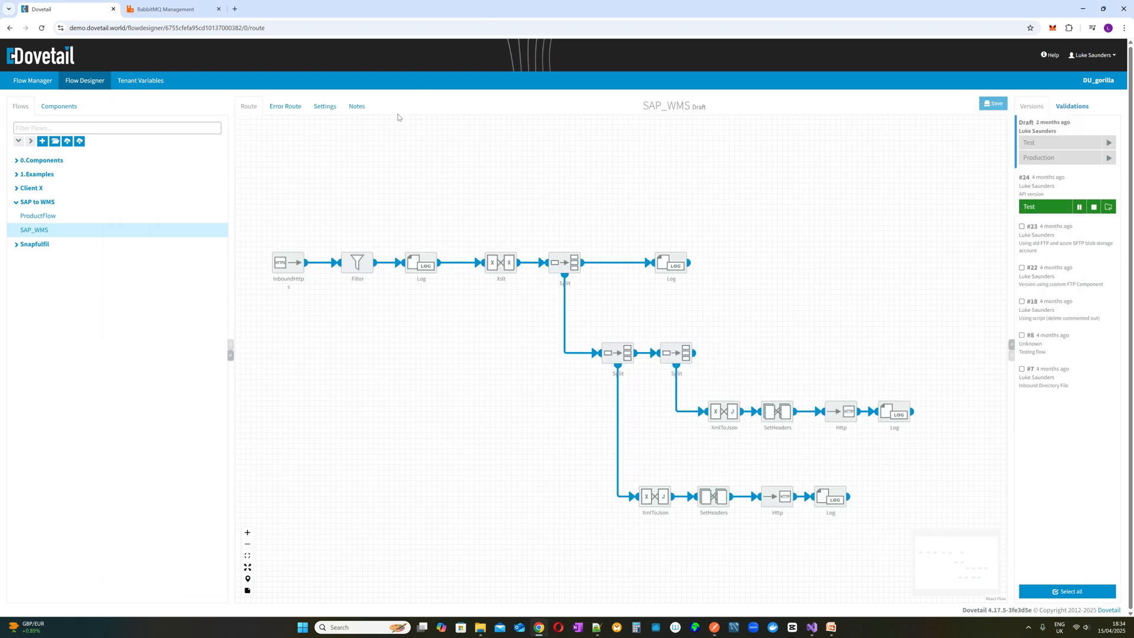
# Delete the InboundHttps start node and drop a Rabbitmq endpoint in front of the Filter step.
pyautogui.moveTo(297, 254)
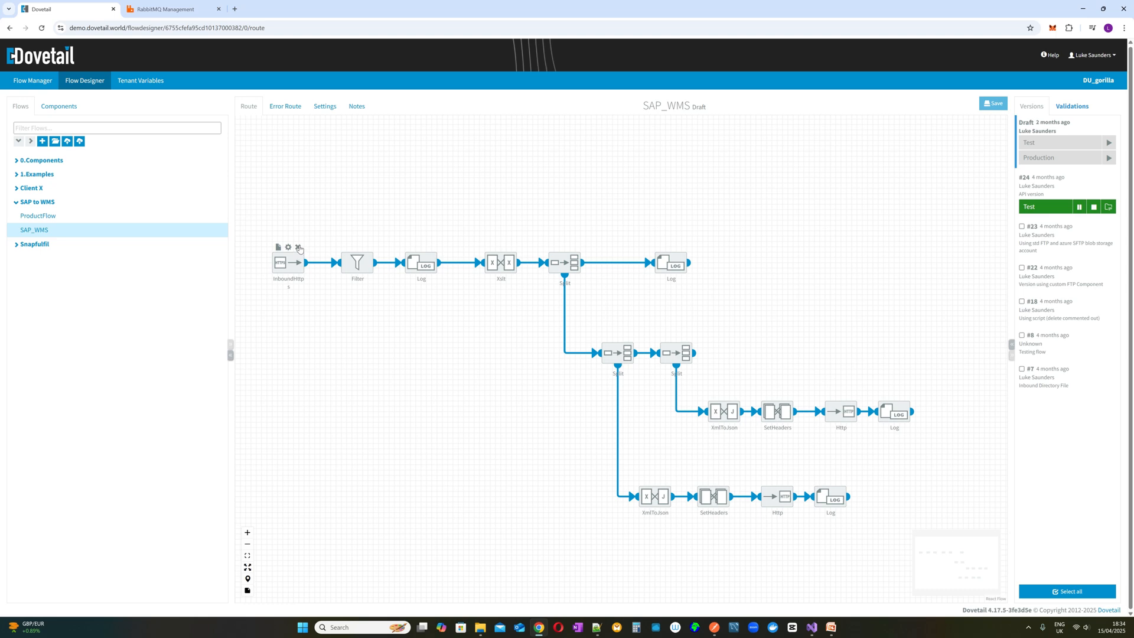
pyautogui.click(298, 247)
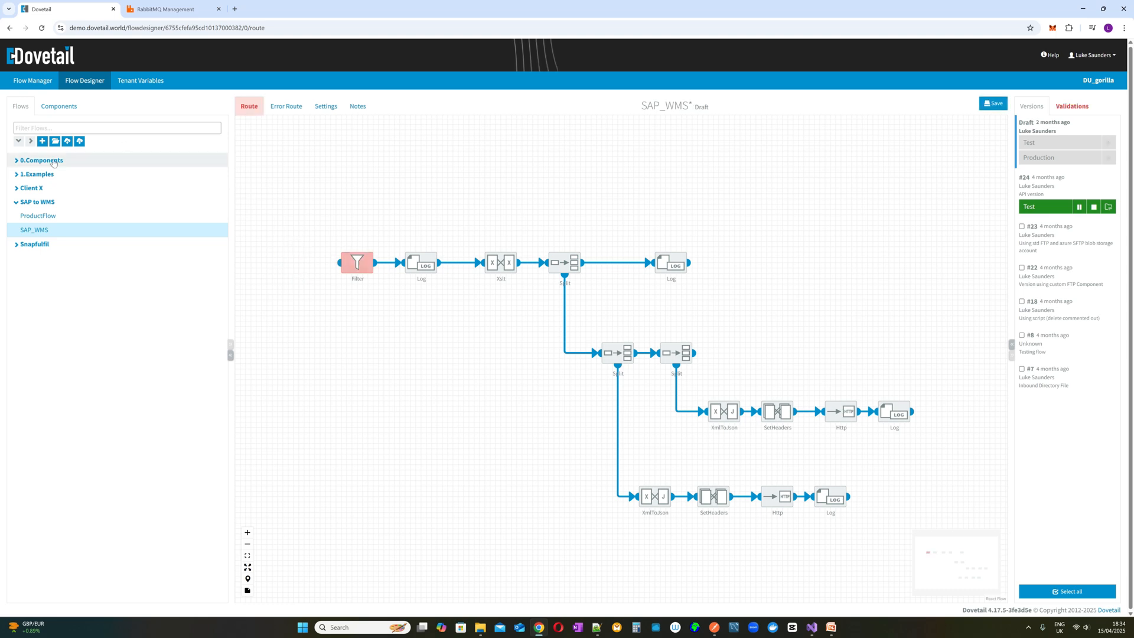
pyautogui.click(64, 107)
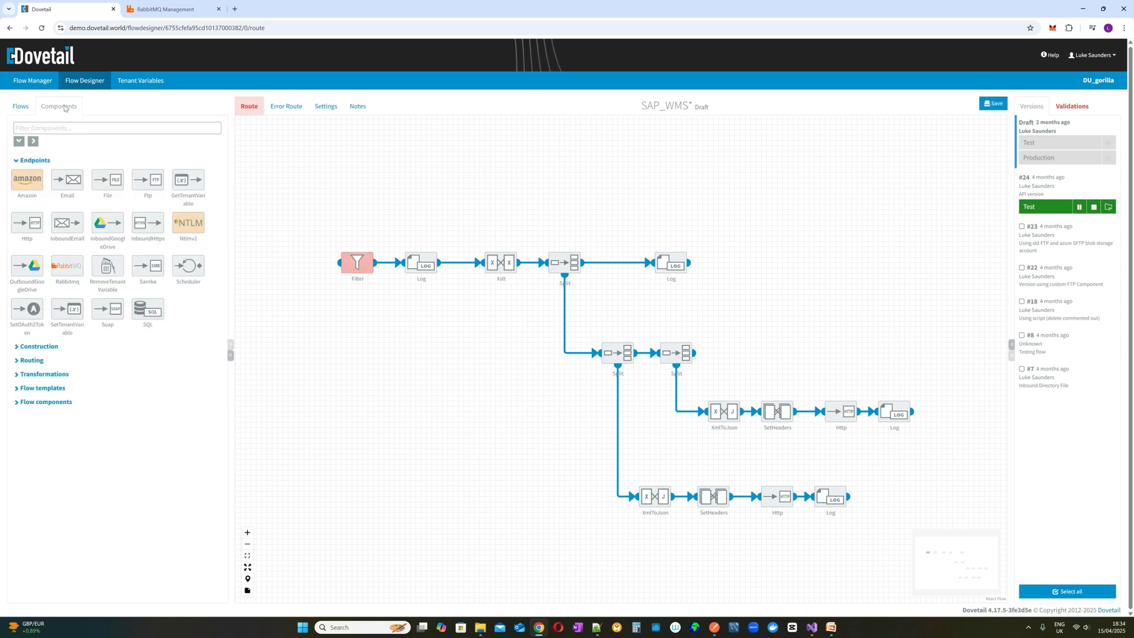
pyautogui.moveTo(65, 269); pyautogui.dragTo(340, 262)
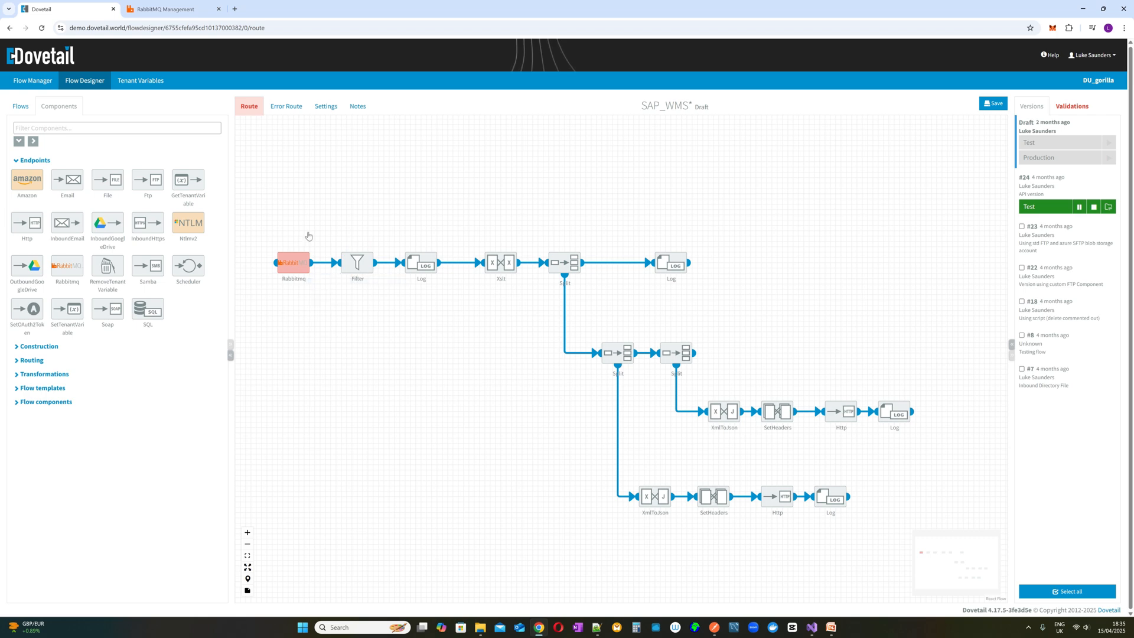
pyautogui.moveTo(305, 256)
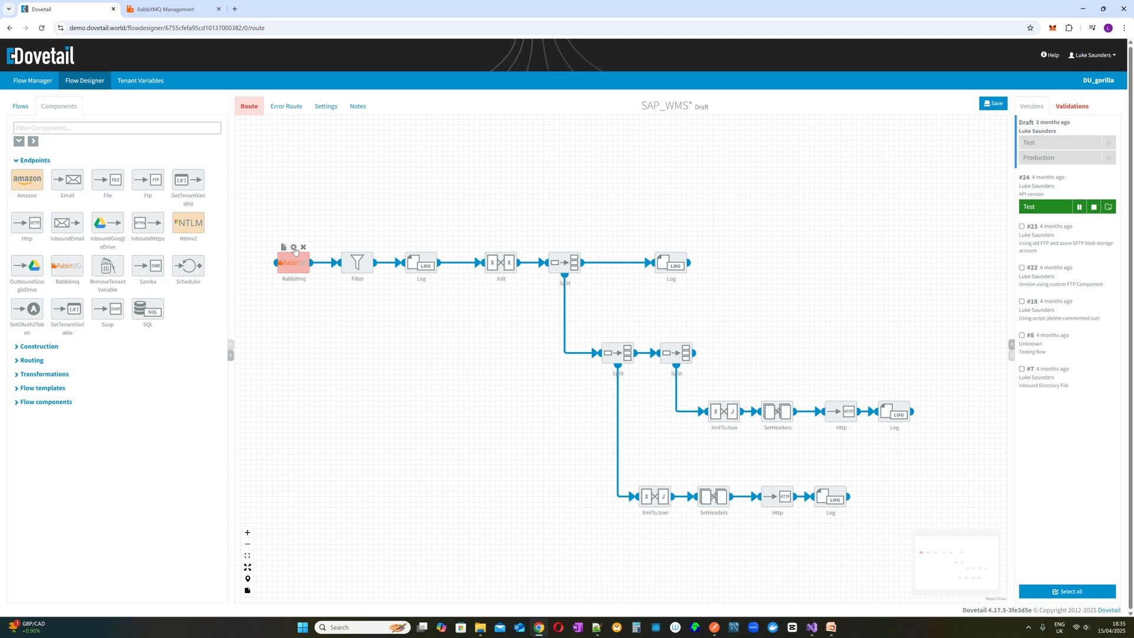
# Open the Rabbitmq endpoint settings and enter broker host 51.142.215.93.
pyautogui.click(294, 248)
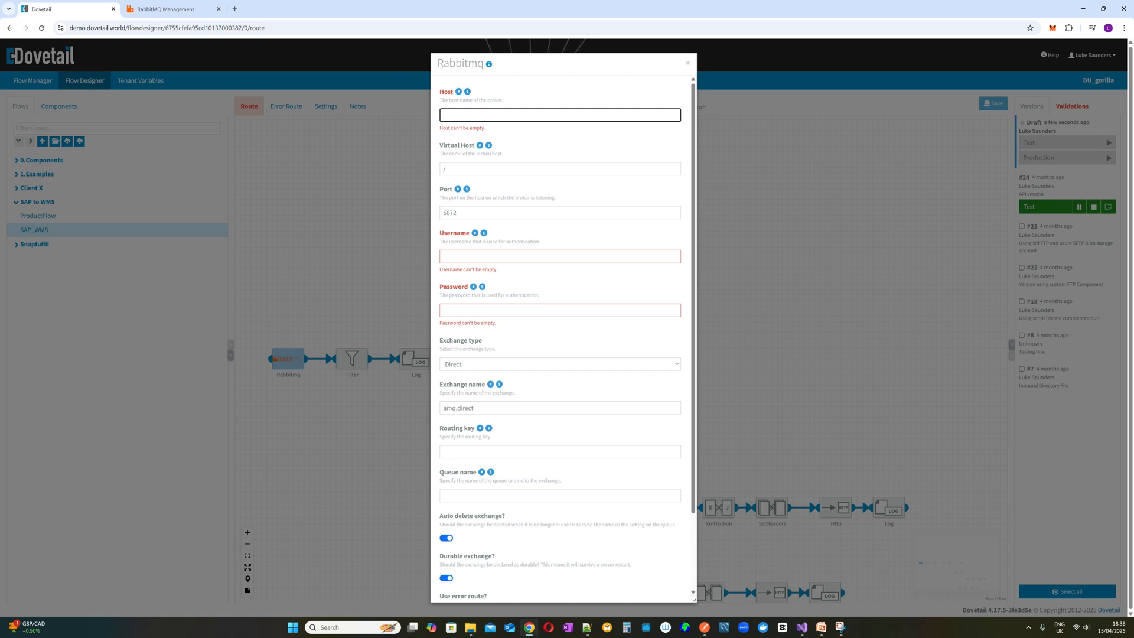
pyautogui.click(177, 9)
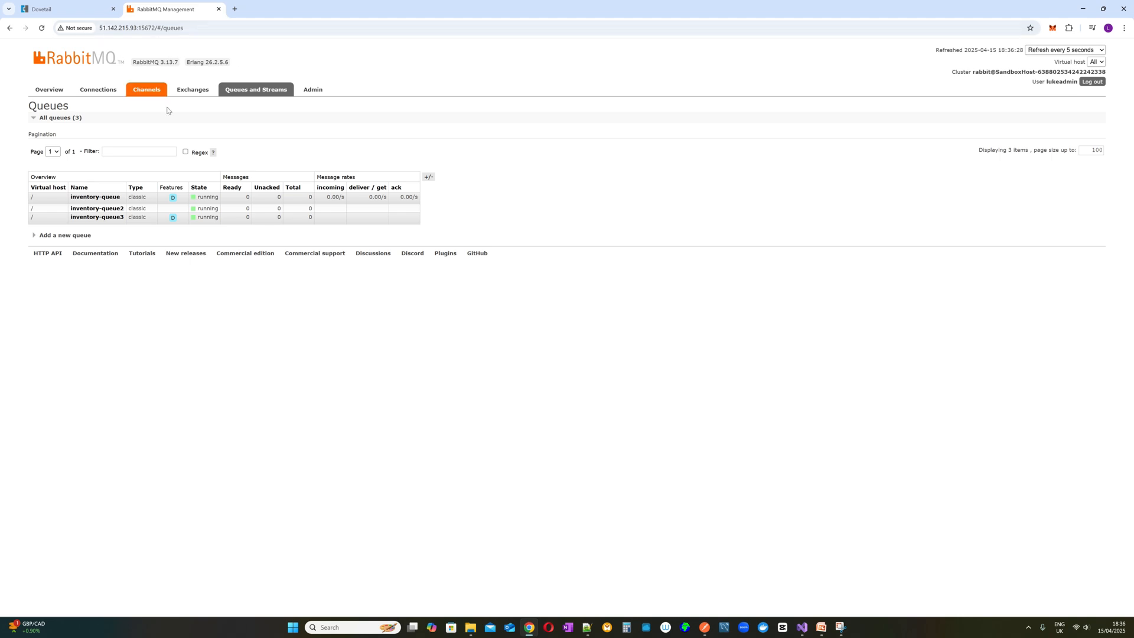
pyautogui.click(83, 9)
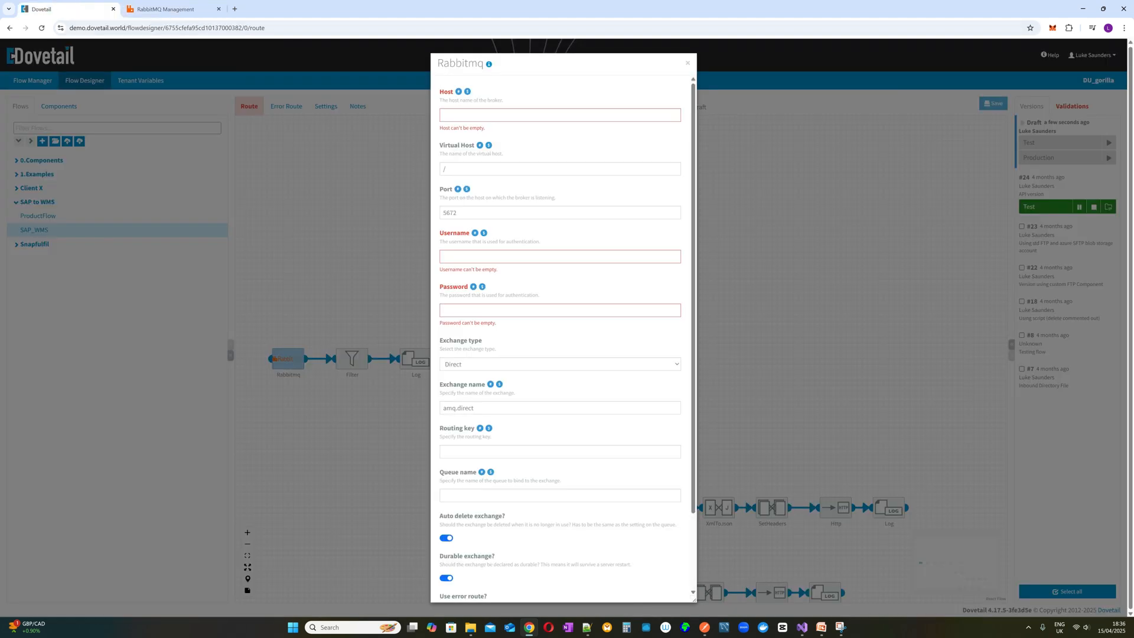
pyautogui.click(560, 115)
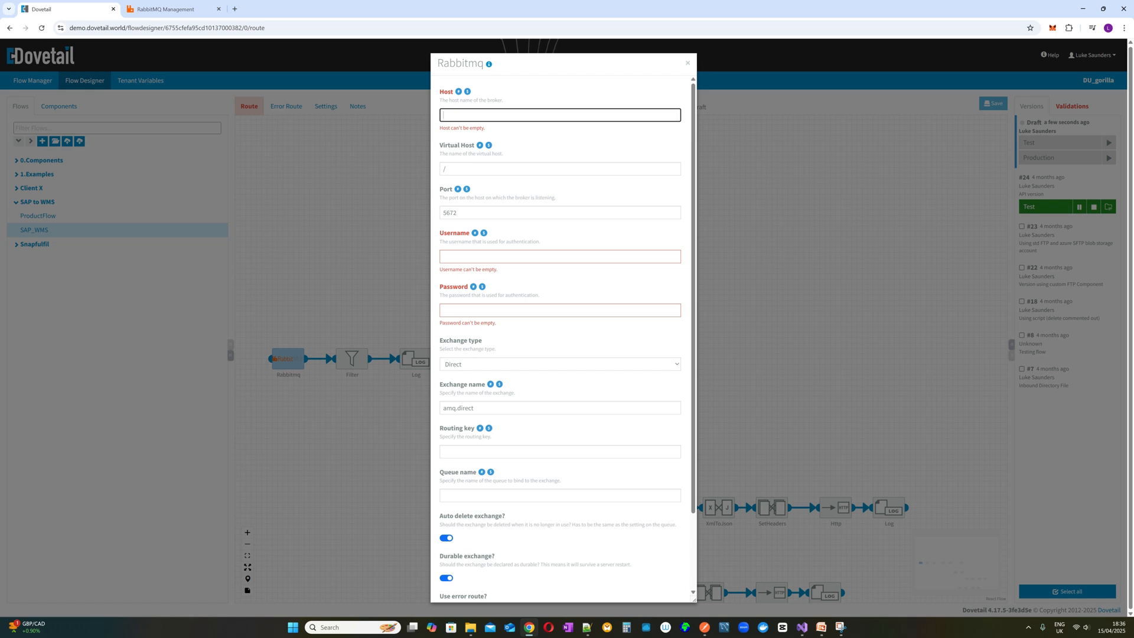
pyautogui.write('51')
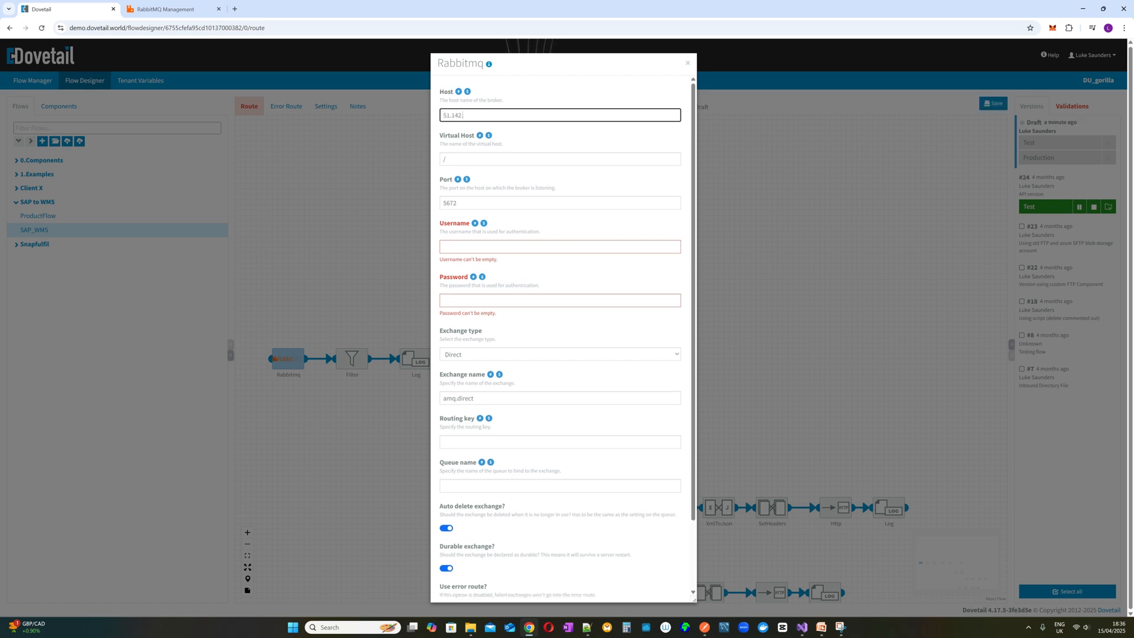
pyautogui.write('.142.215.93')
# Keep port 5672, then enter the broker username and paste the broker password.
pyautogui.press('Tab')
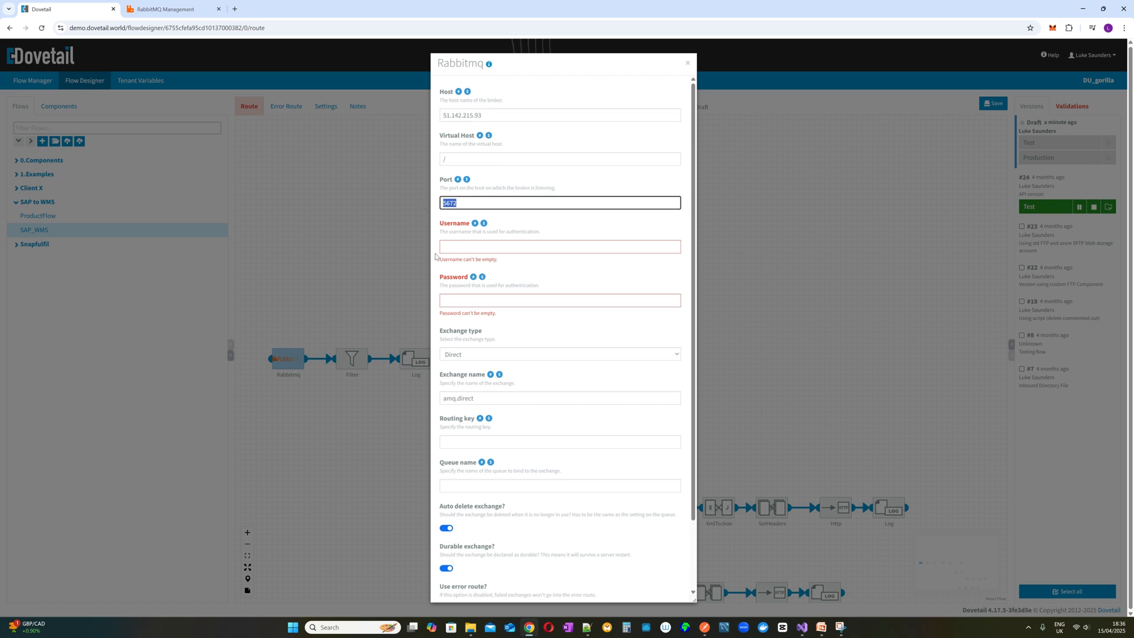
pyautogui.press('Tab')
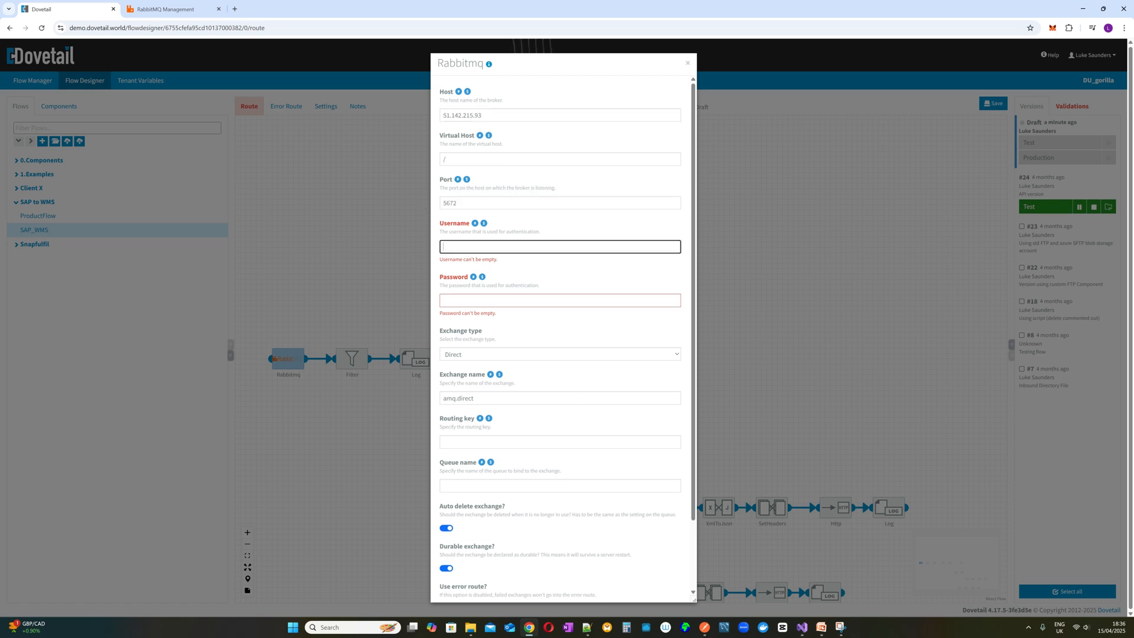
pyautogui.write('(')
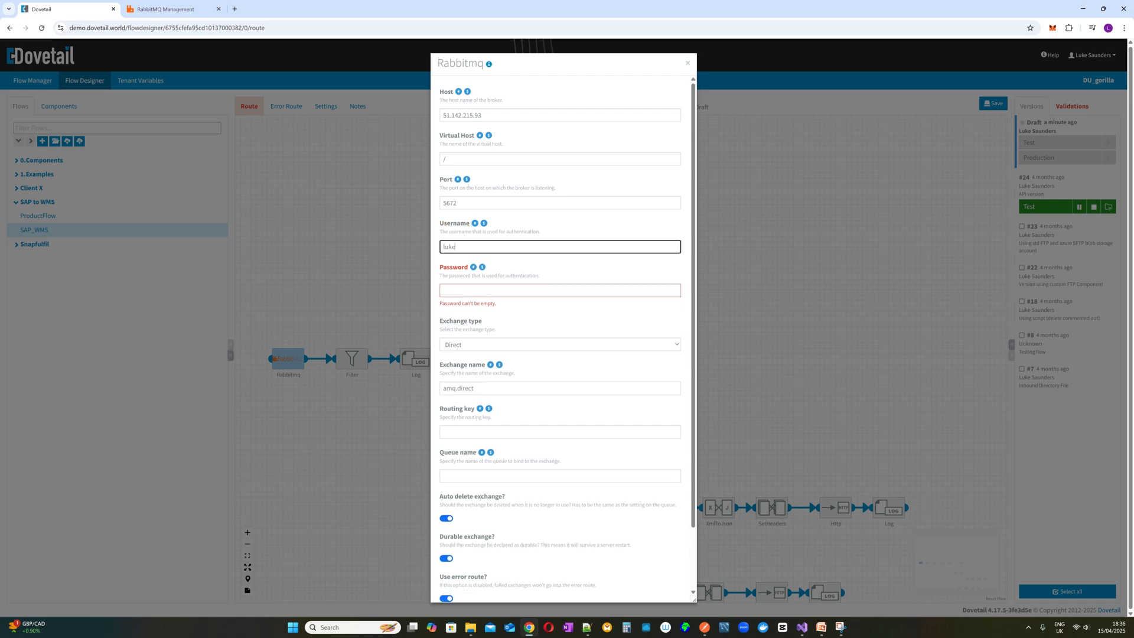
pyautogui.write('ukeadmin')
pyautogui.hotkey('alt', 'Tab')
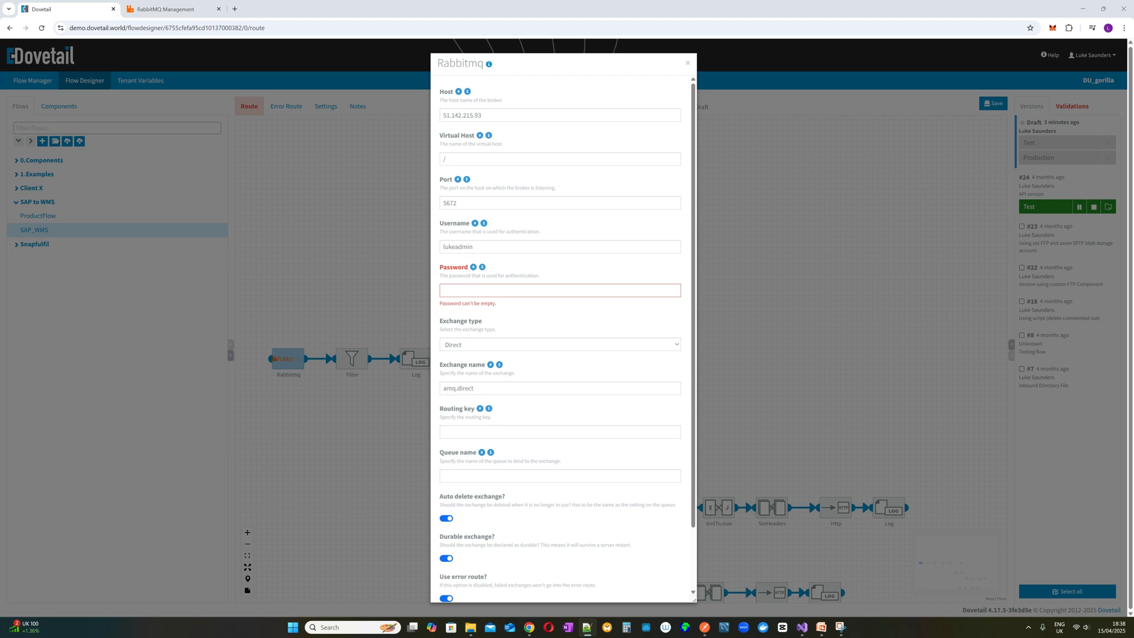
pyautogui.click(440, 289)
pyautogui.hotkey('ctrl', 'v')
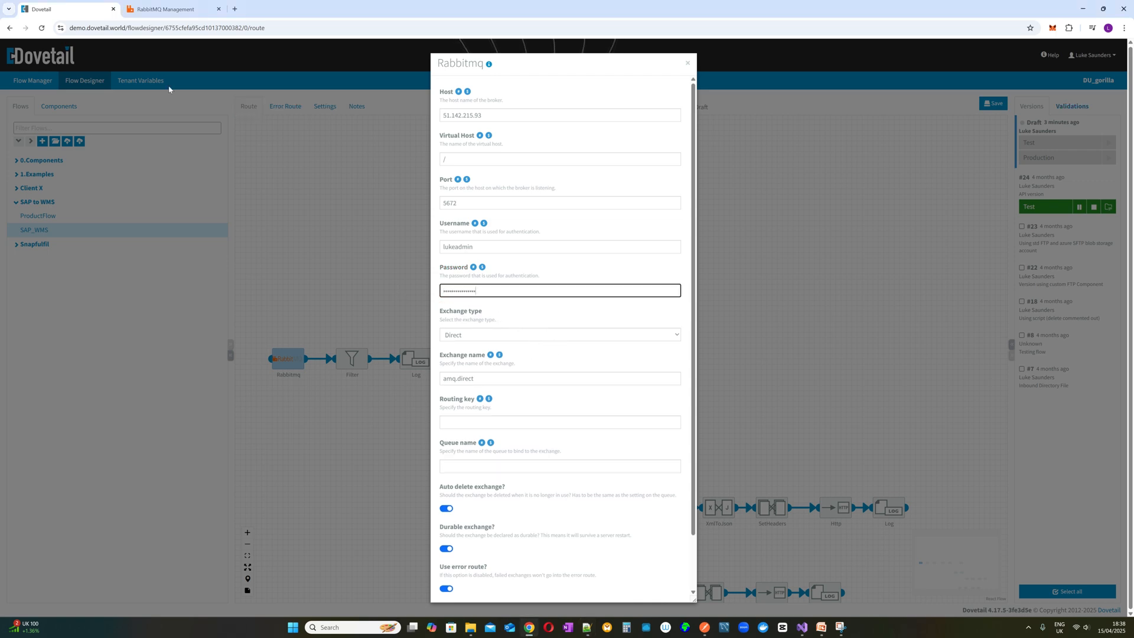
pyautogui.click(152, 12)
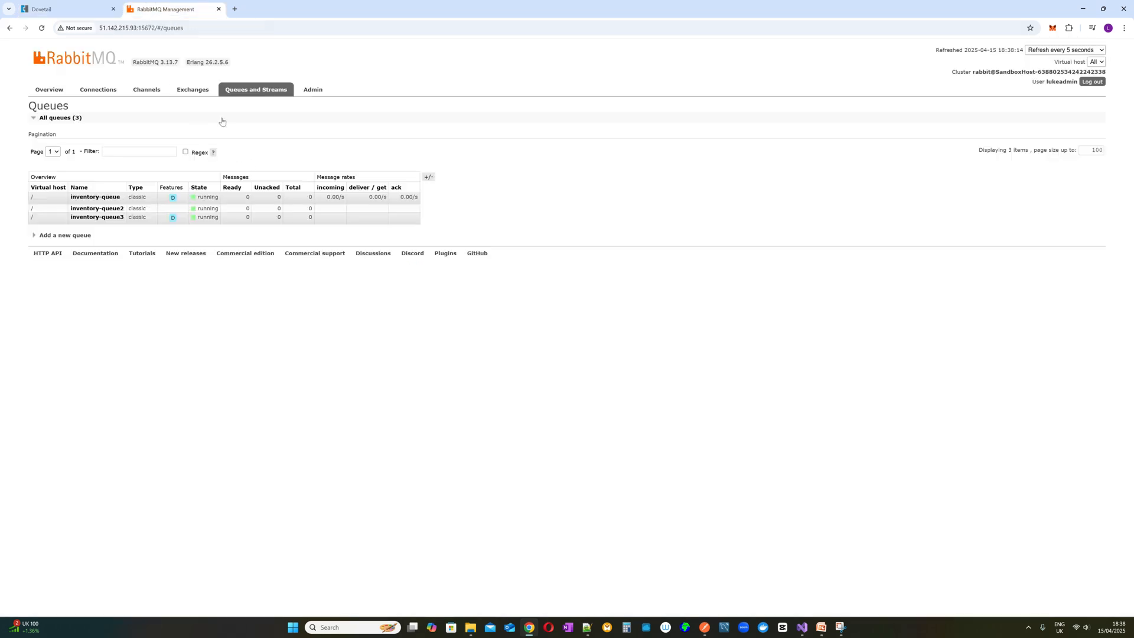
# Check the queue list shows inventory-queue, inventory-queue2 and inventory-queue3, then return to Dovetail.
pyautogui.click(193, 90)
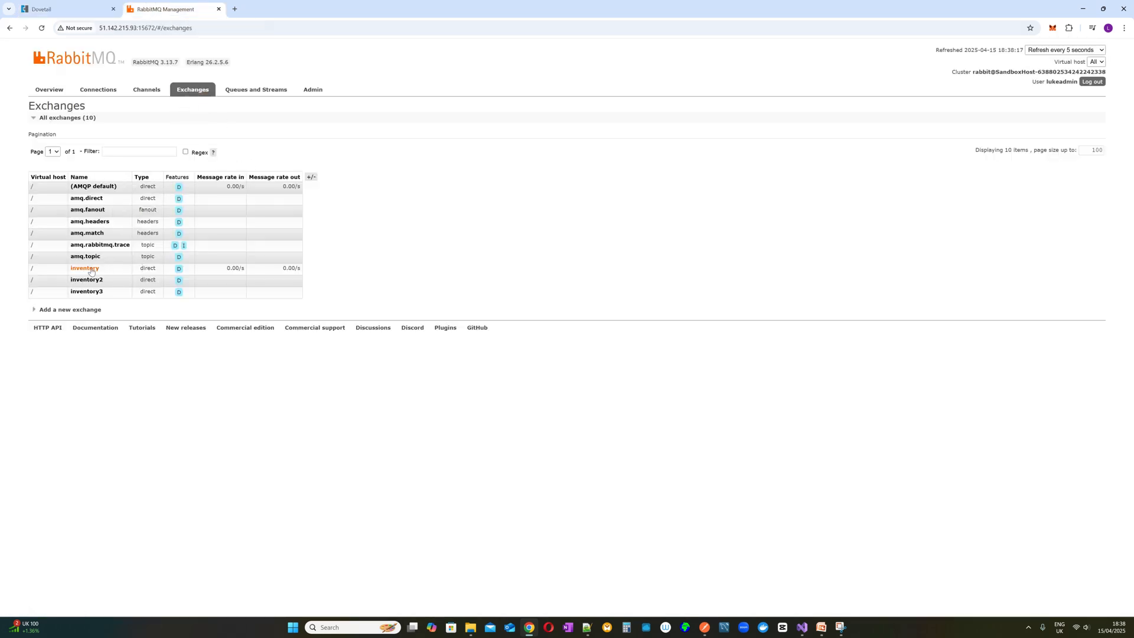
pyautogui.click(251, 90)
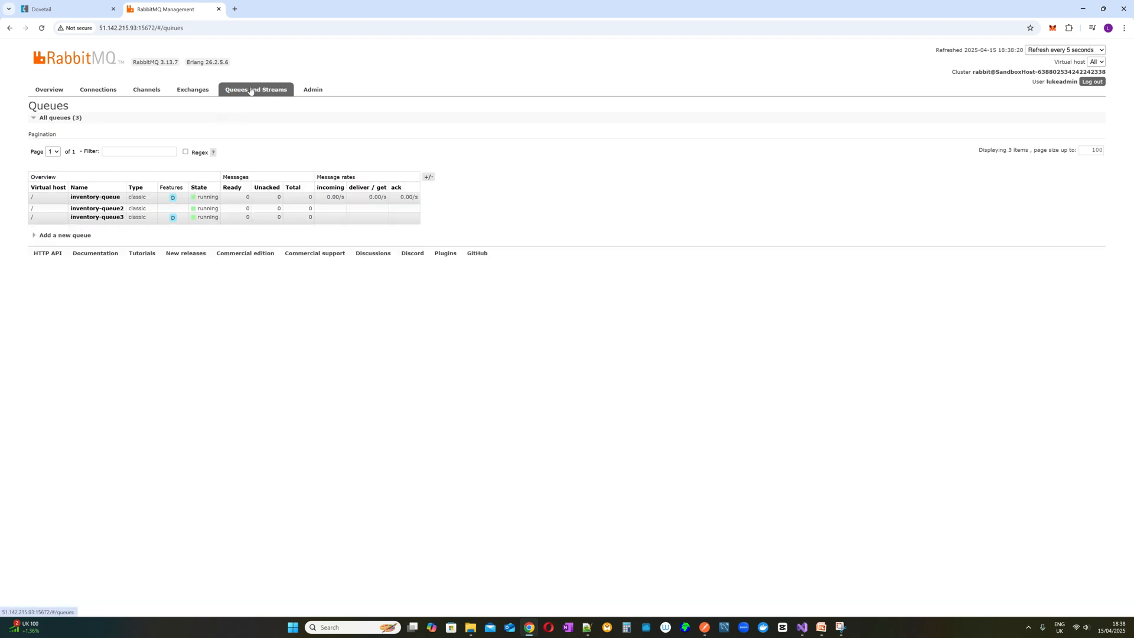
pyautogui.click(87, 9)
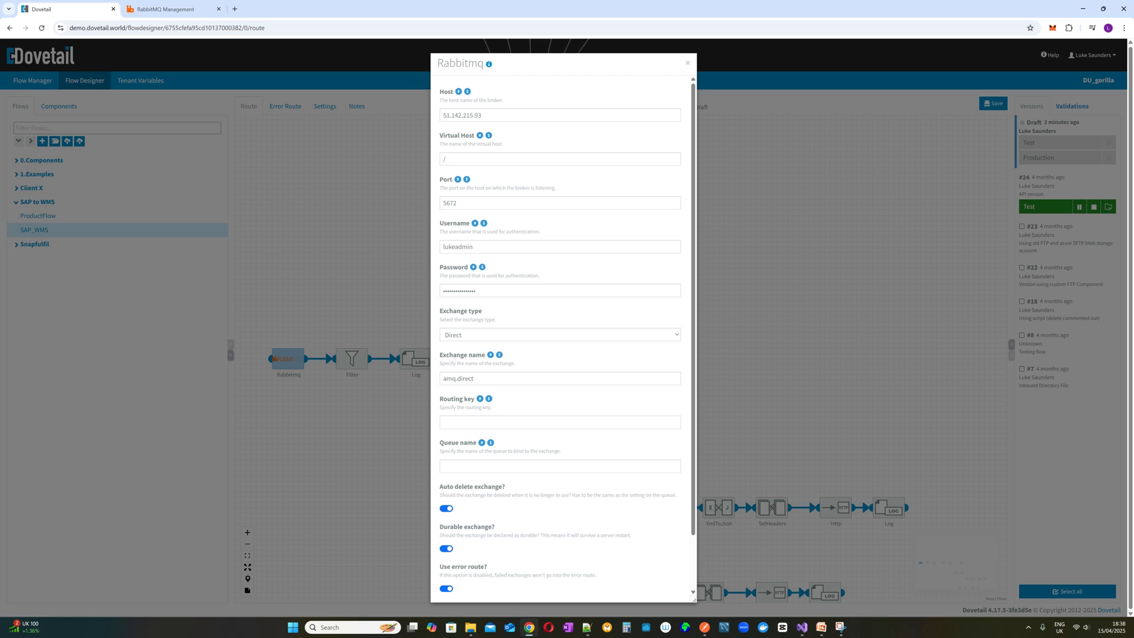
# Set exchange name to inventory, queue name to inventory-queue, and turn off Auto delete exchange.
pyautogui.press('Tab')
pyautogui.write('invent')
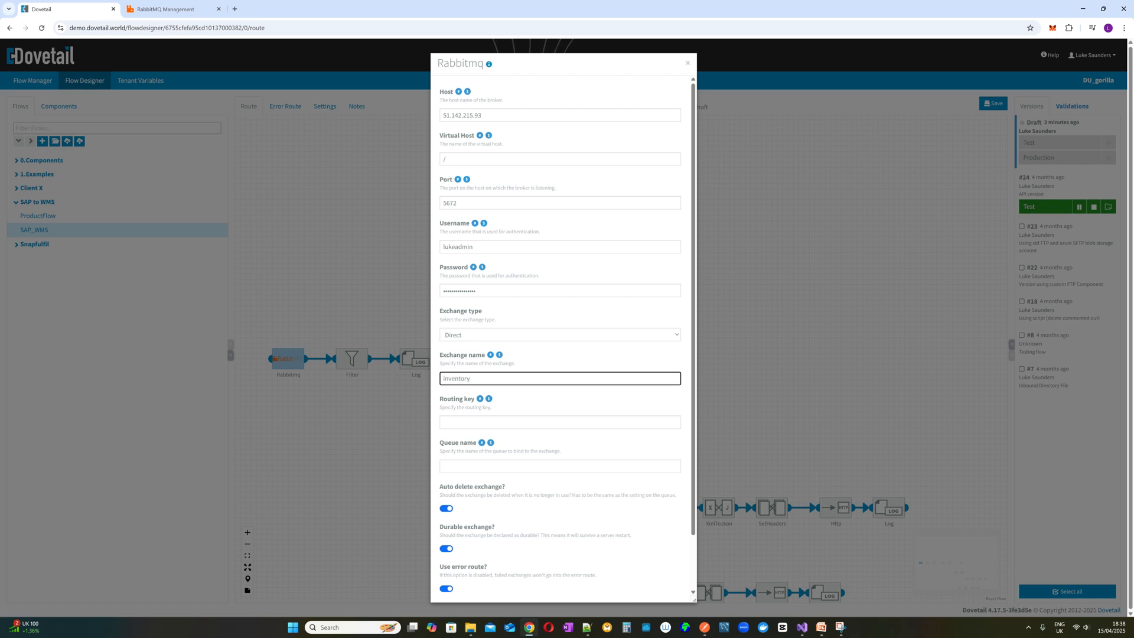
pyautogui.click(467, 466)
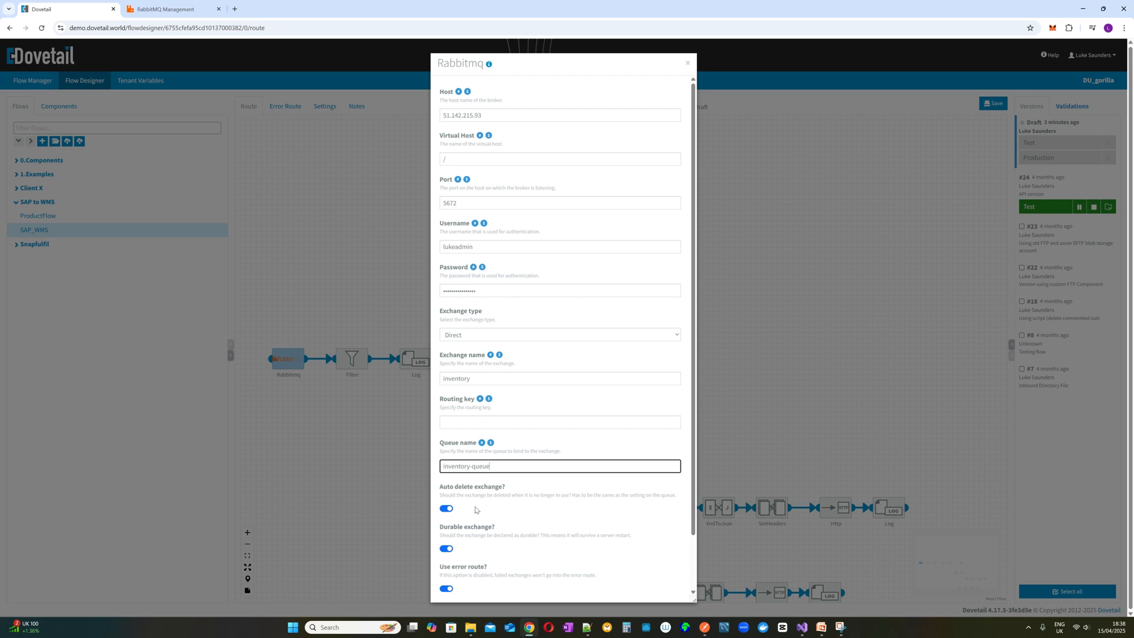
pyautogui.click(447, 507)
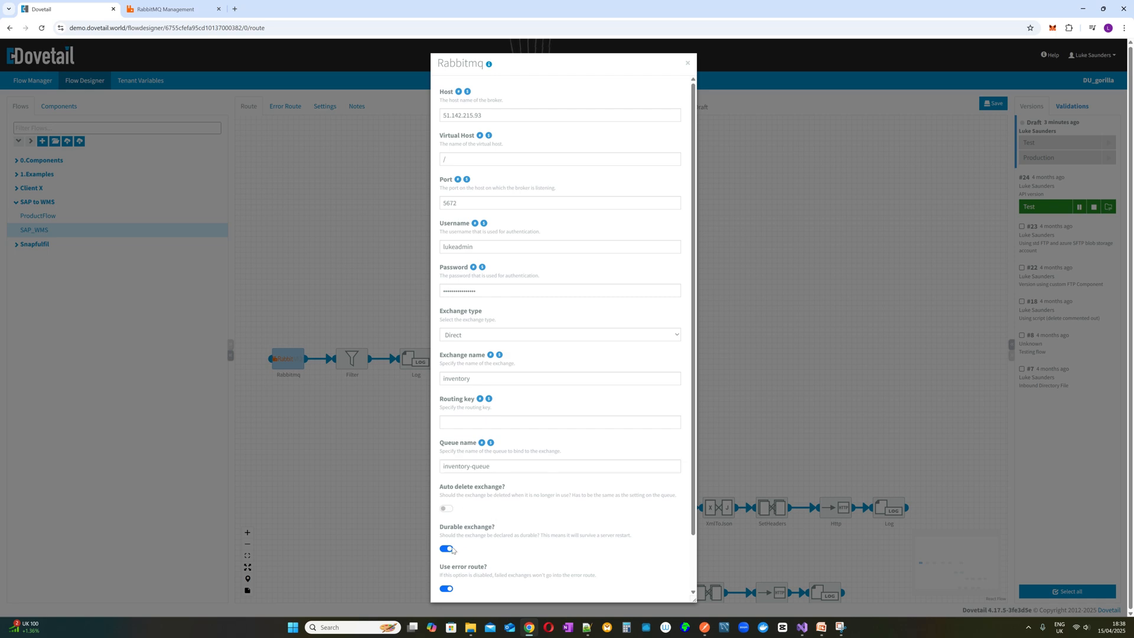
pyautogui.scroll(-1, 555, 476)
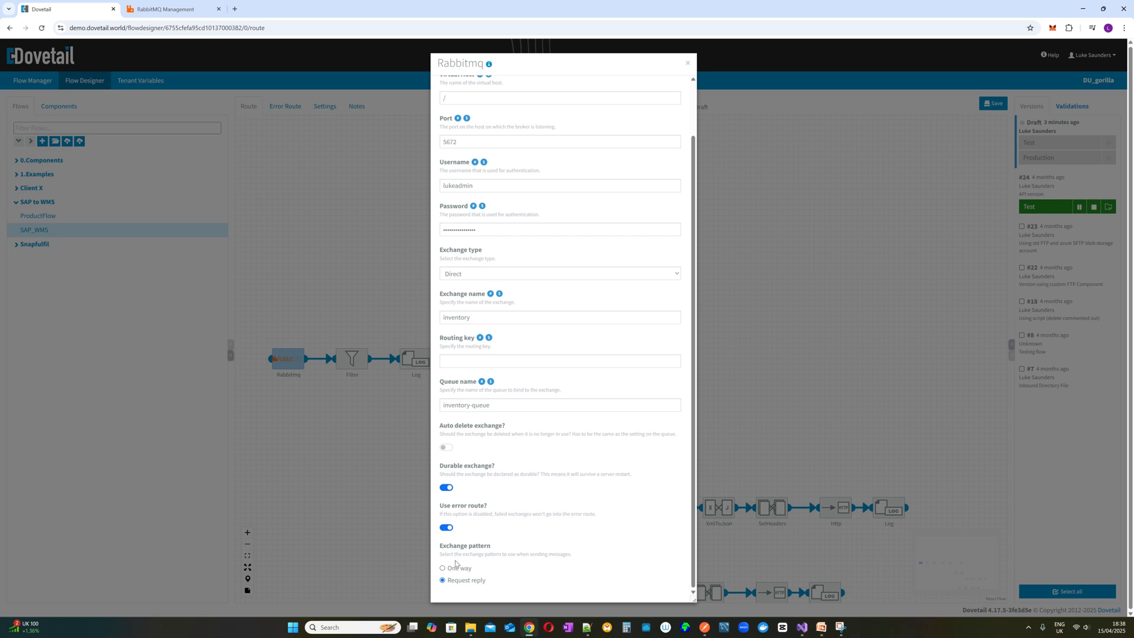
pyautogui.scroll(1, 587, 468)
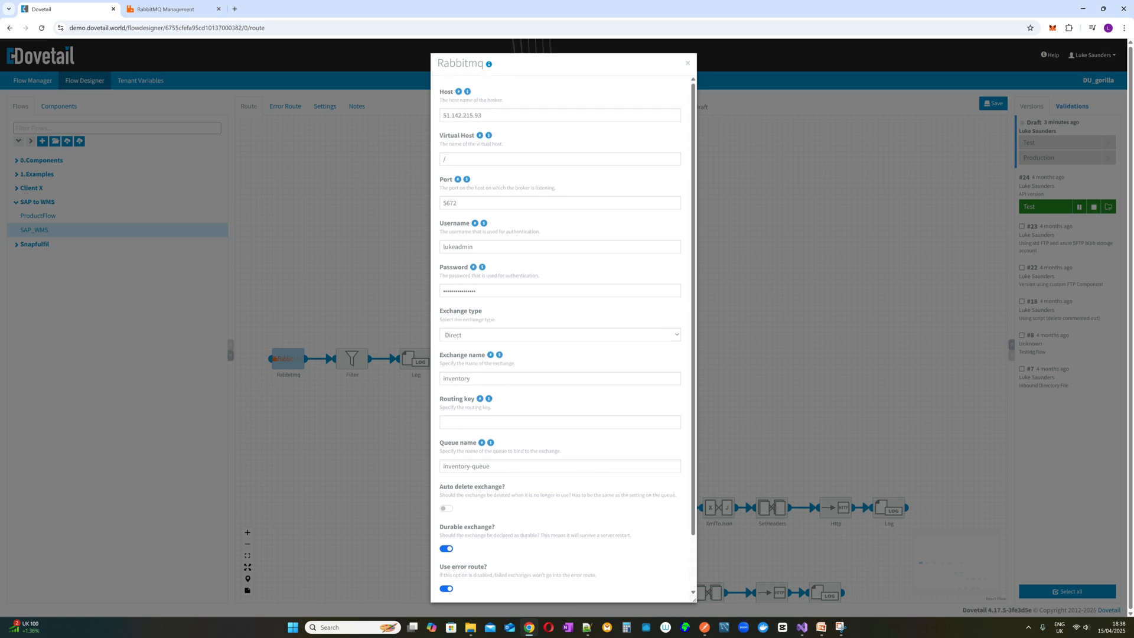
pyautogui.scroll(-2, 581, 390)
pyautogui.scroll(2, 581, 390)
# Close the Rabbitmq settings, save the SAP_WMS draft, and check RabbitMQ's queues.
pyautogui.click(688, 64)
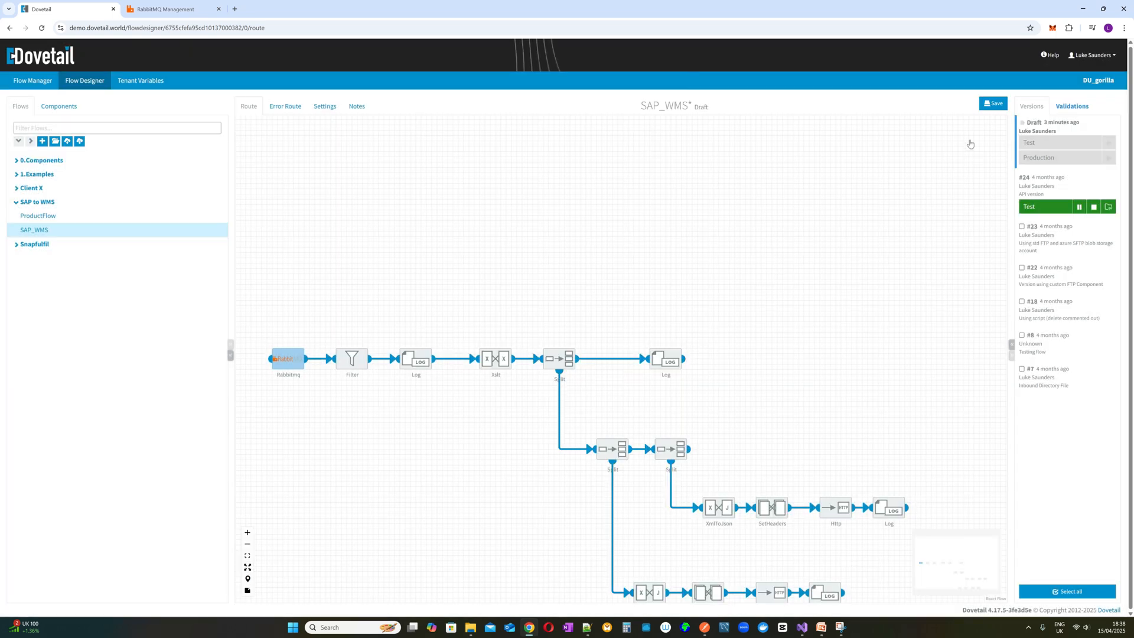
pyautogui.click(992, 104)
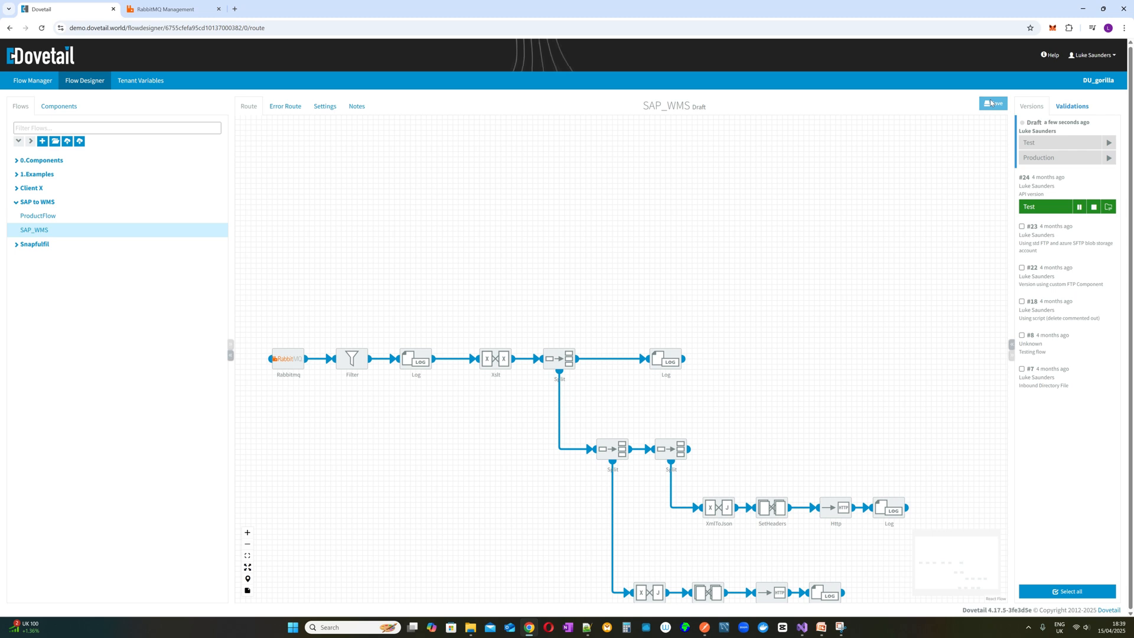
pyautogui.click(171, 16)
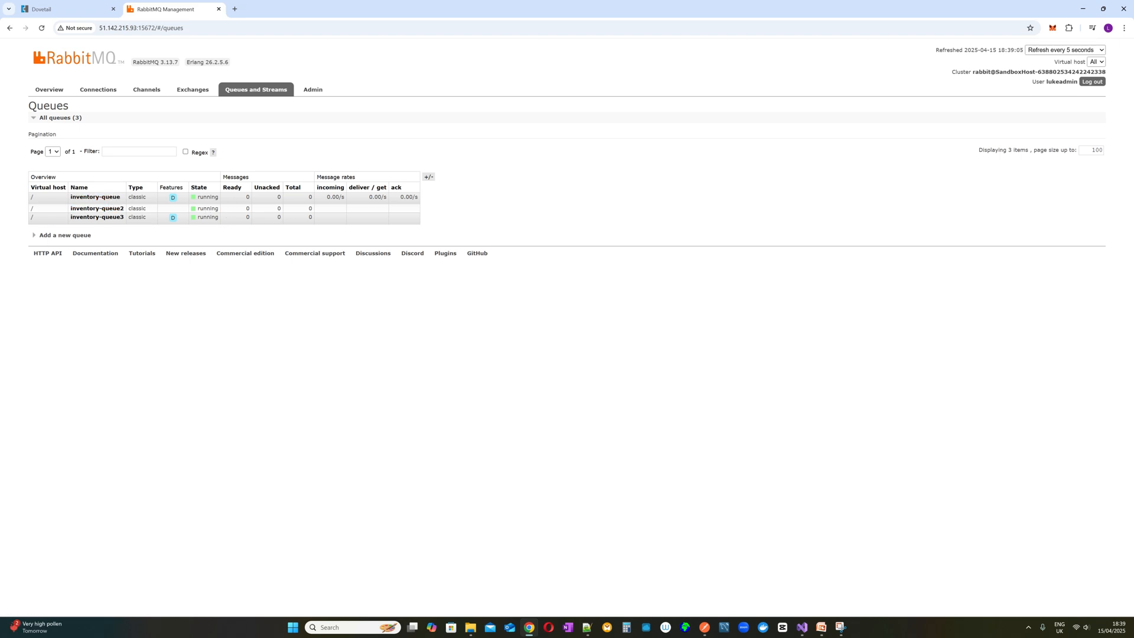
# Bring Visual Studio with RabbitSender's Program.cs onto this screen.
pyautogui.hotkey('alt', 'Tab')
pyautogui.moveTo(0, 59); pyautogui.dragTo(517, 50)
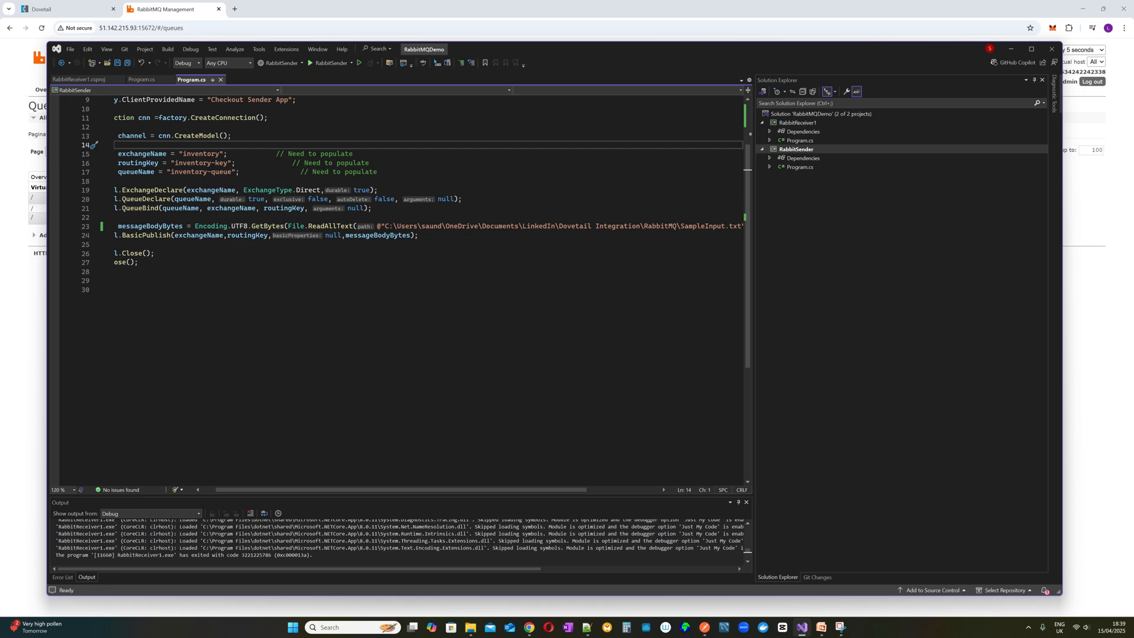
# Run RabbitSender to publish SampleInput.txt to inventory-queue, then move Visual Studio aside.
pyautogui.moveTo(527, 50)
pyautogui.mouseDown()
pyautogui.moveTo(174, 49)
pyautogui.moveTo(630, 53)
pyautogui.moveTo(638, 37)
pyautogui.moveTo(544, 40)
pyautogui.mouseUp()
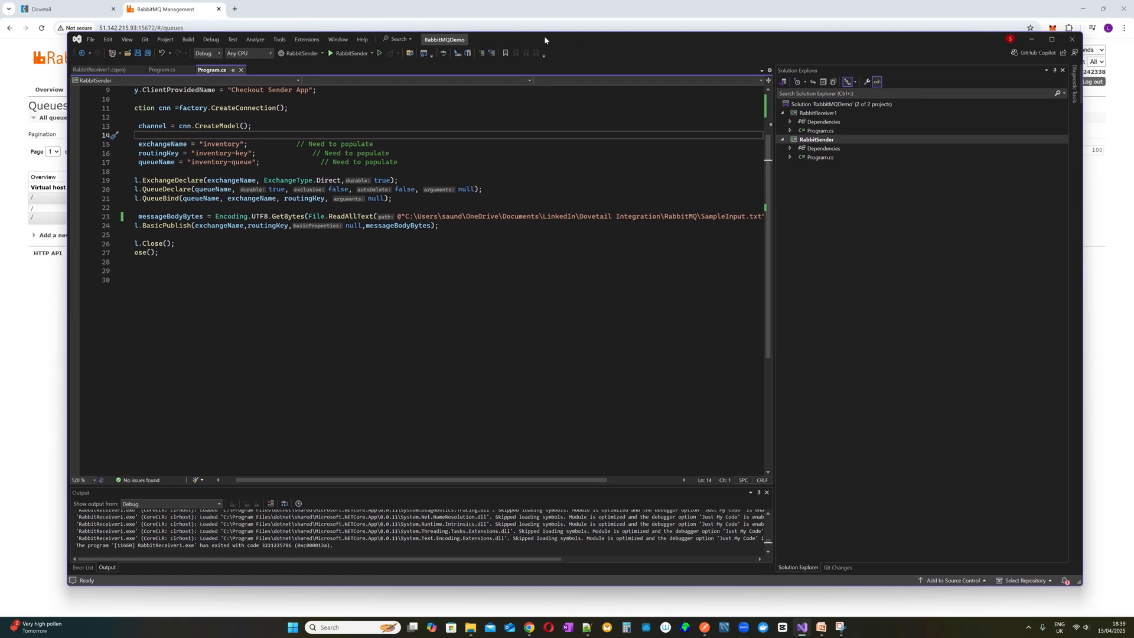
pyautogui.click(346, 55)
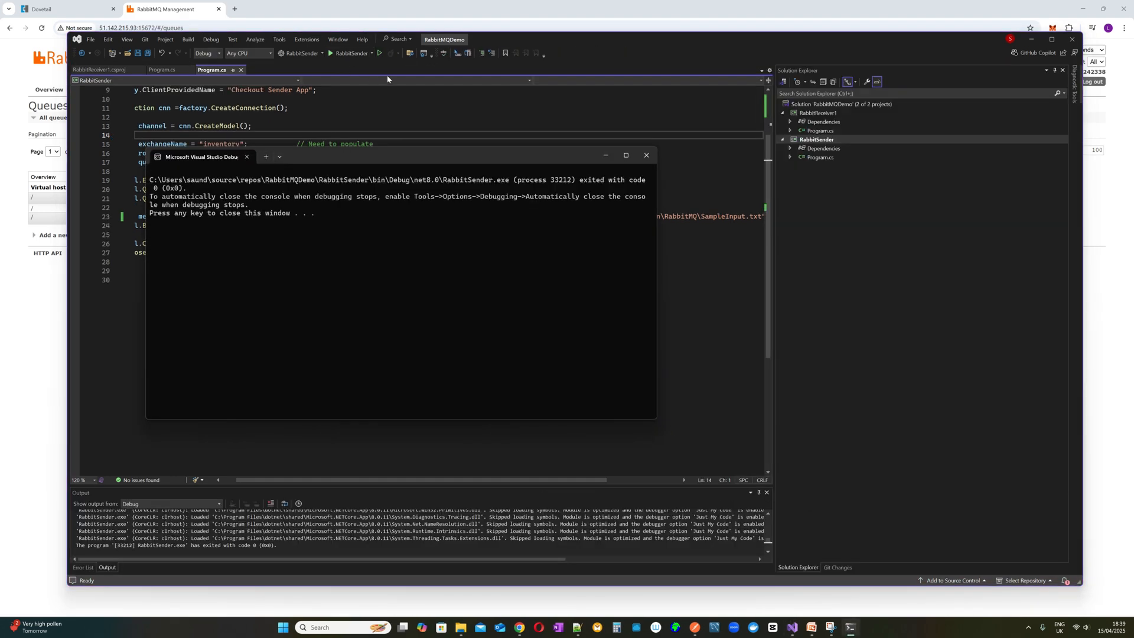
pyautogui.click(646, 155)
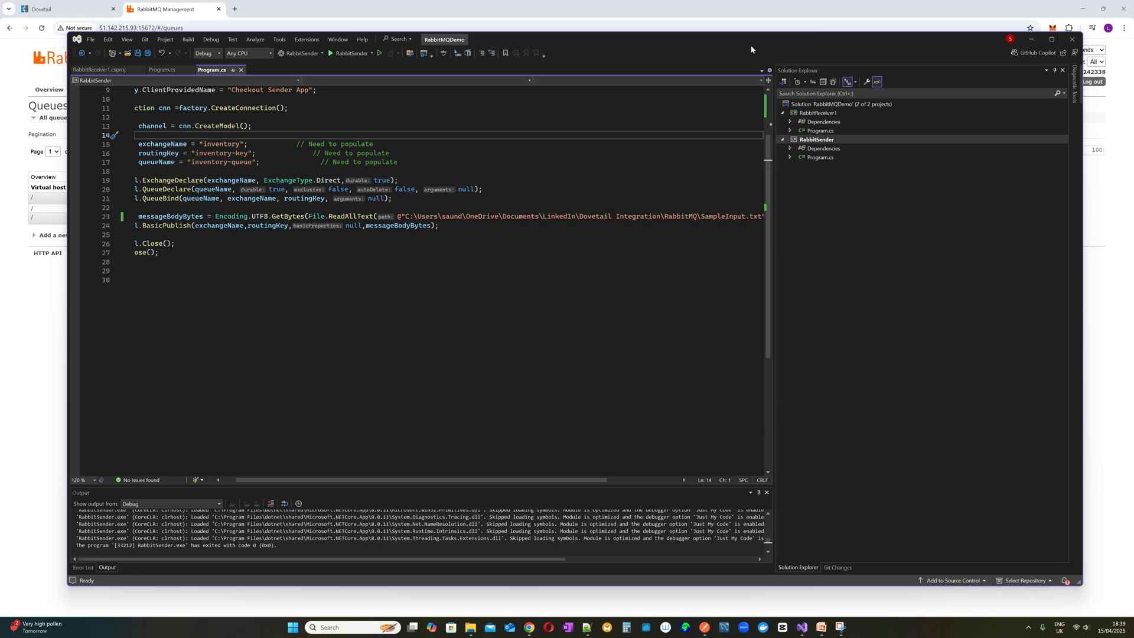
pyautogui.moveTo(732, 45); pyautogui.dragTo(0, 47)
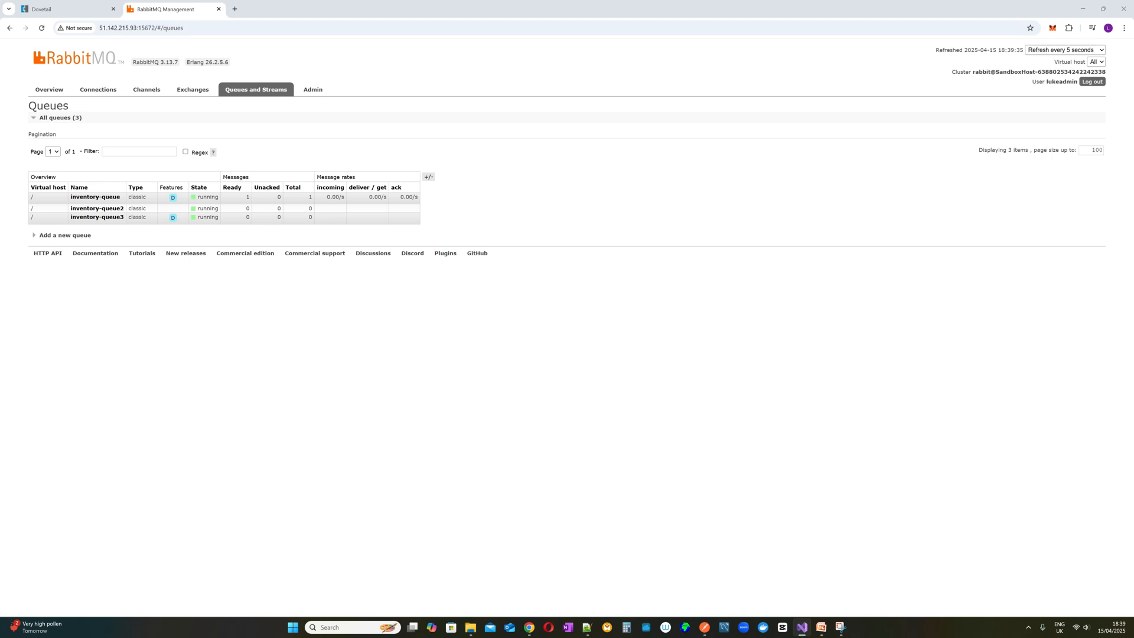
# Open inventory-queue and fetch its waiting message with Get Message(s).
pyautogui.click(704, 629)
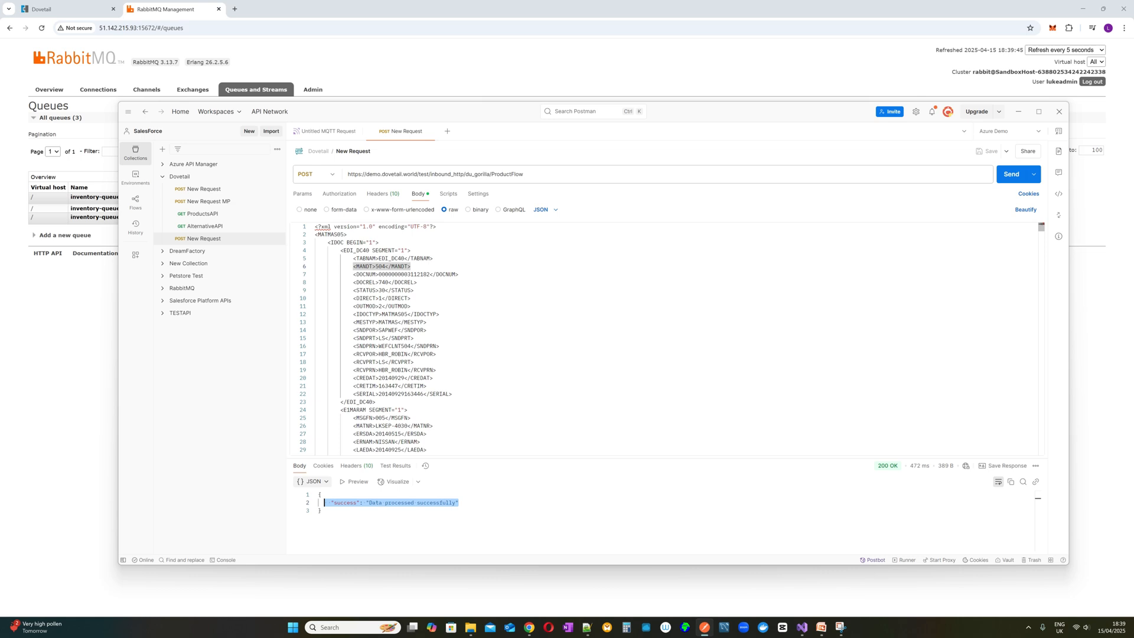
pyautogui.click(1018, 112)
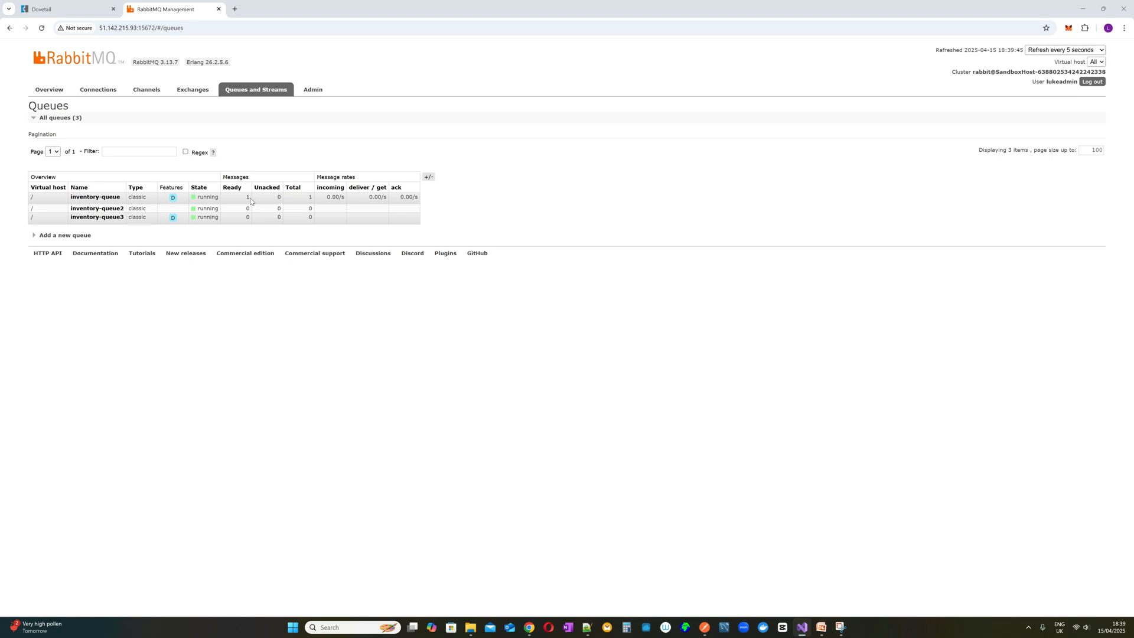
pyautogui.click(109, 198)
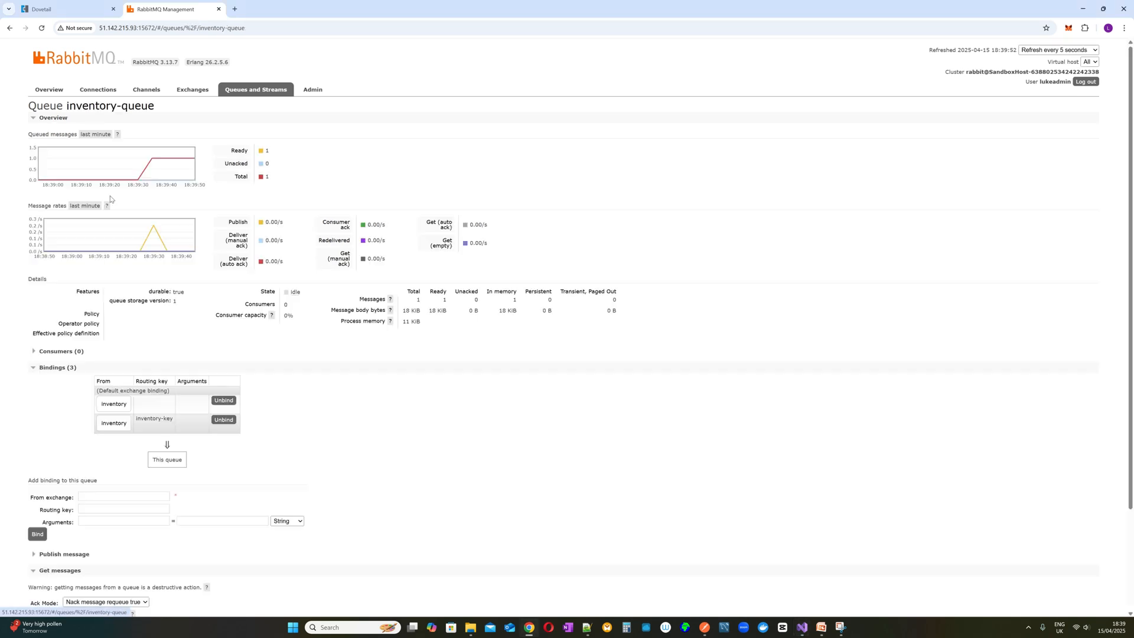
pyautogui.scroll(-2, 29, 543)
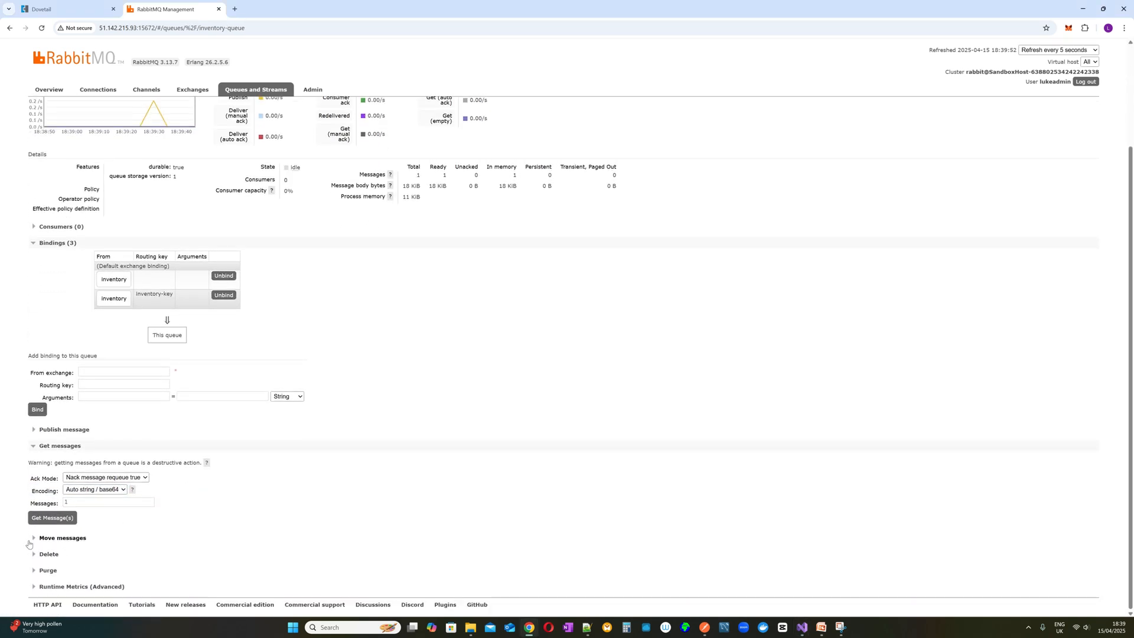
pyautogui.click(52, 517)
# Review the message's XML IDoc payload, then return to the Dovetail SAP_WMS flow.
pyautogui.scroll(-1, 254, 453)
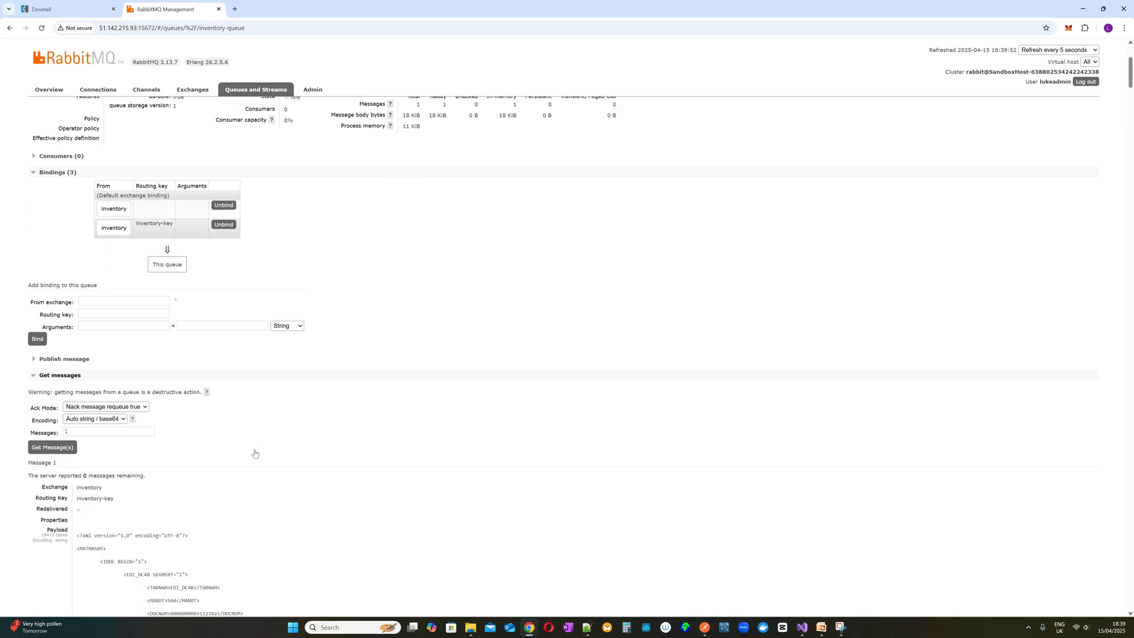
pyautogui.scroll(-3, 255, 453)
pyautogui.moveTo(77, 340); pyautogui.dragTo(296, 506)
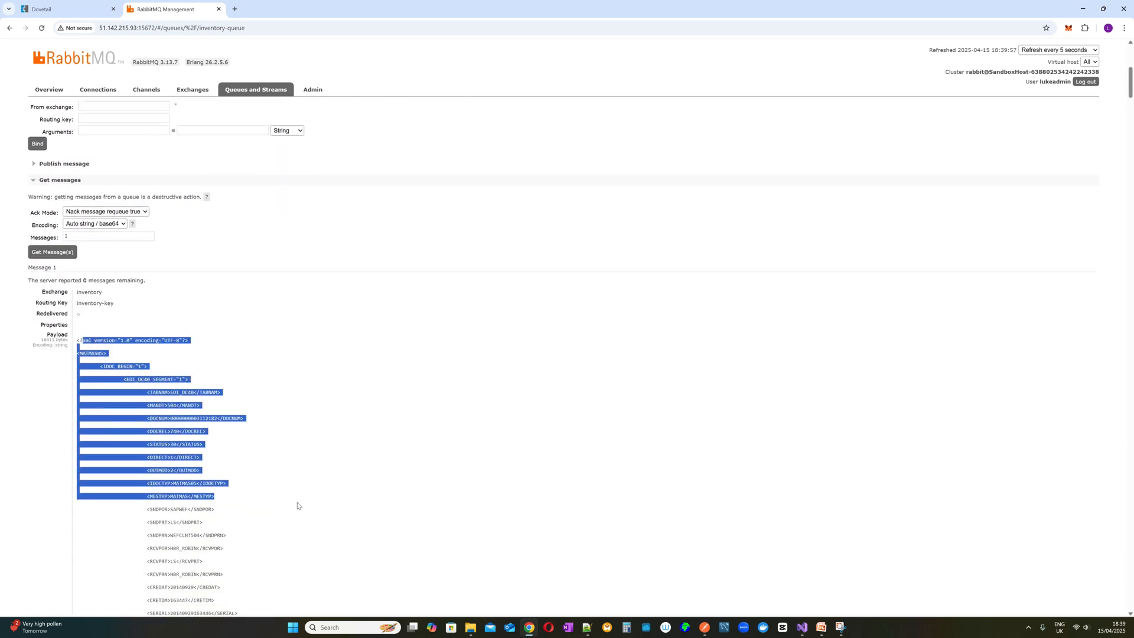
pyautogui.click(369, 519)
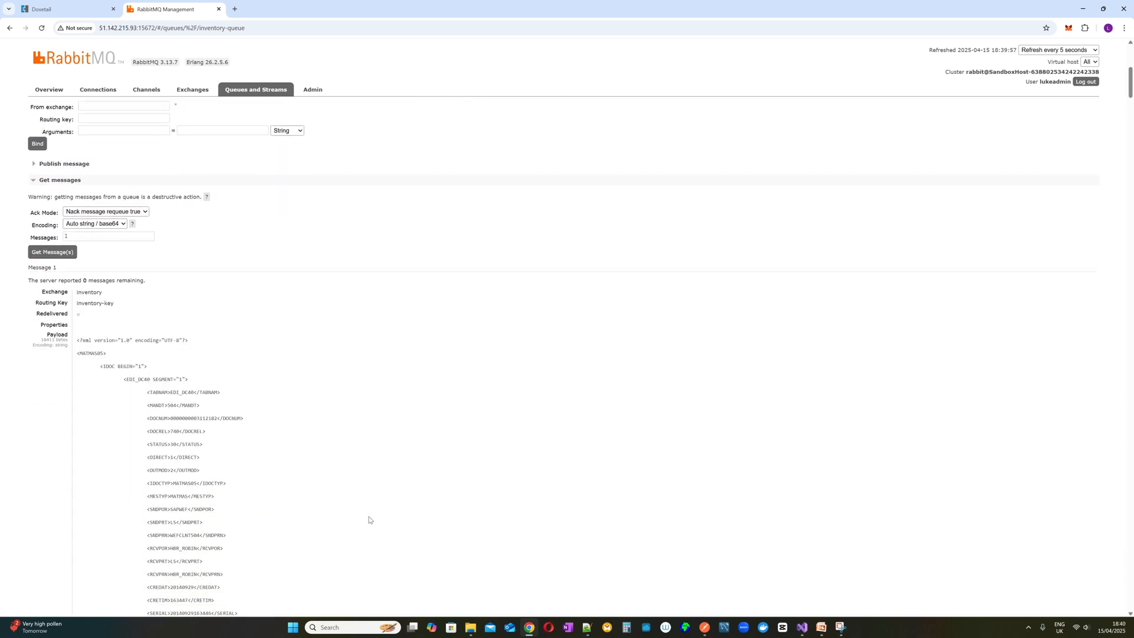
pyautogui.scroll(5, 369, 520)
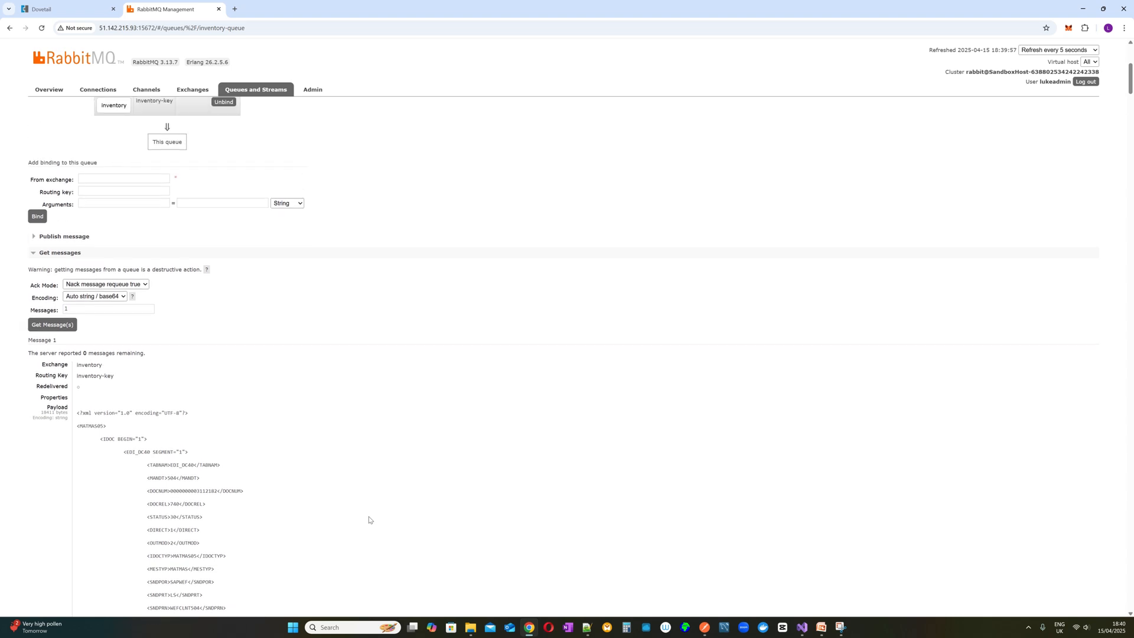
pyautogui.click(67, 9)
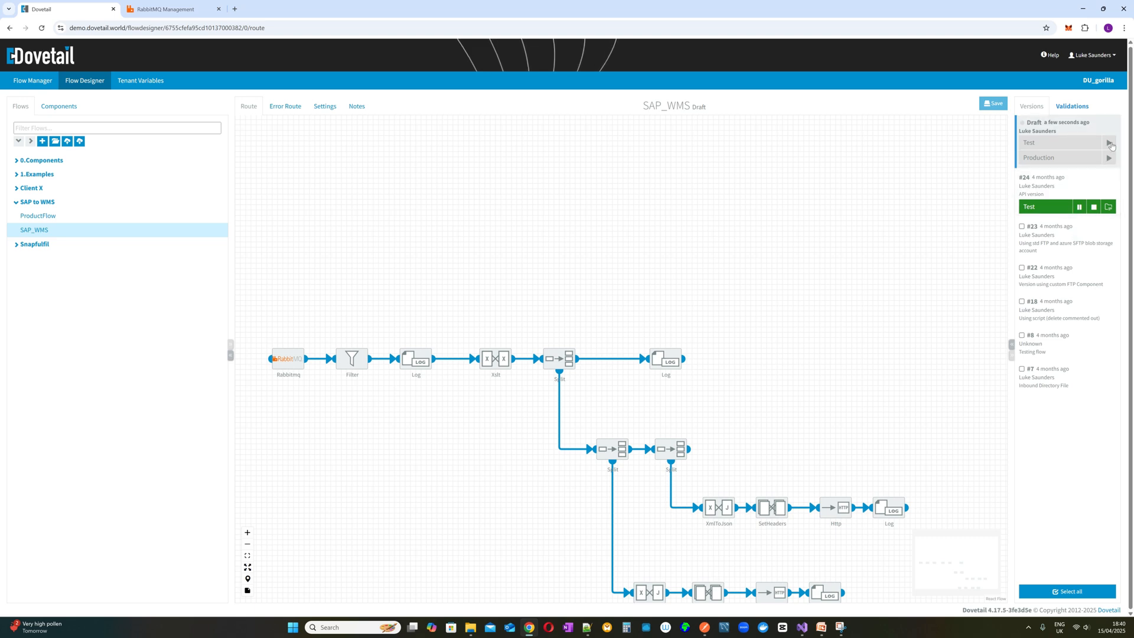
# Start the draft in Test as Version #25 with remark 'RabbitMQ Version'.
pyautogui.click(1110, 143)
pyautogui.click(590, 342)
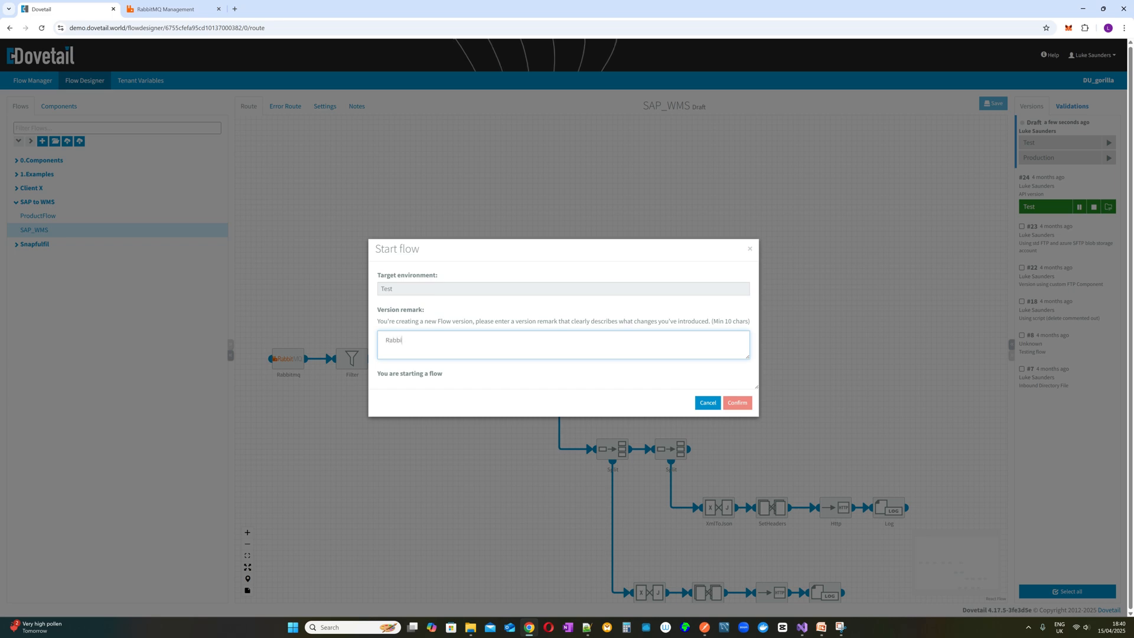
pyautogui.write('RabbitMQ Version')
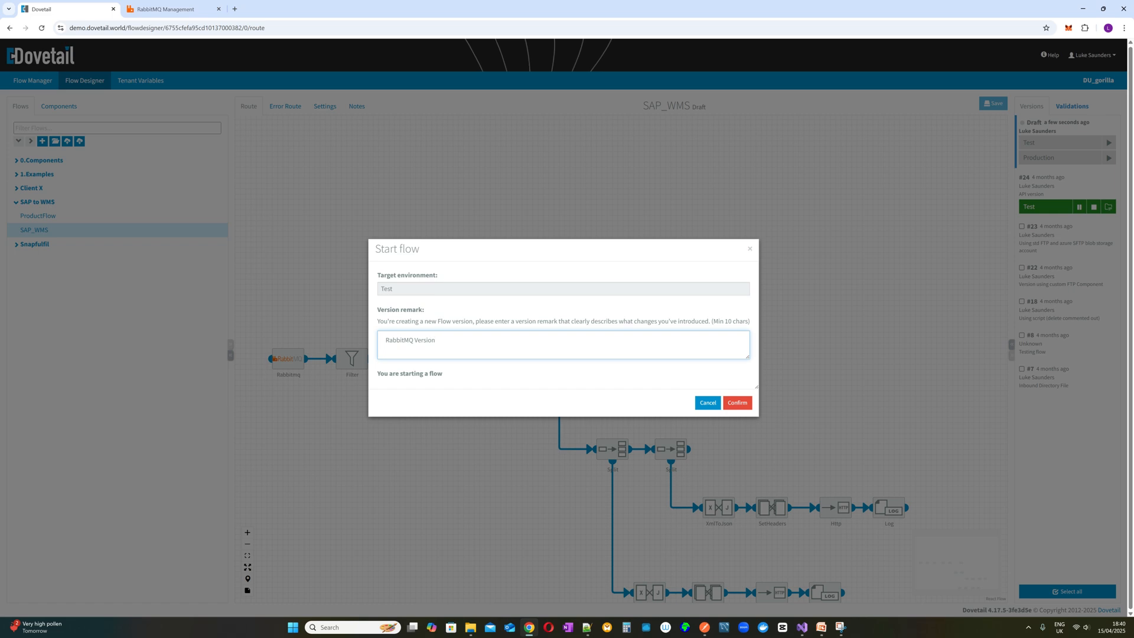
pyautogui.click(745, 405)
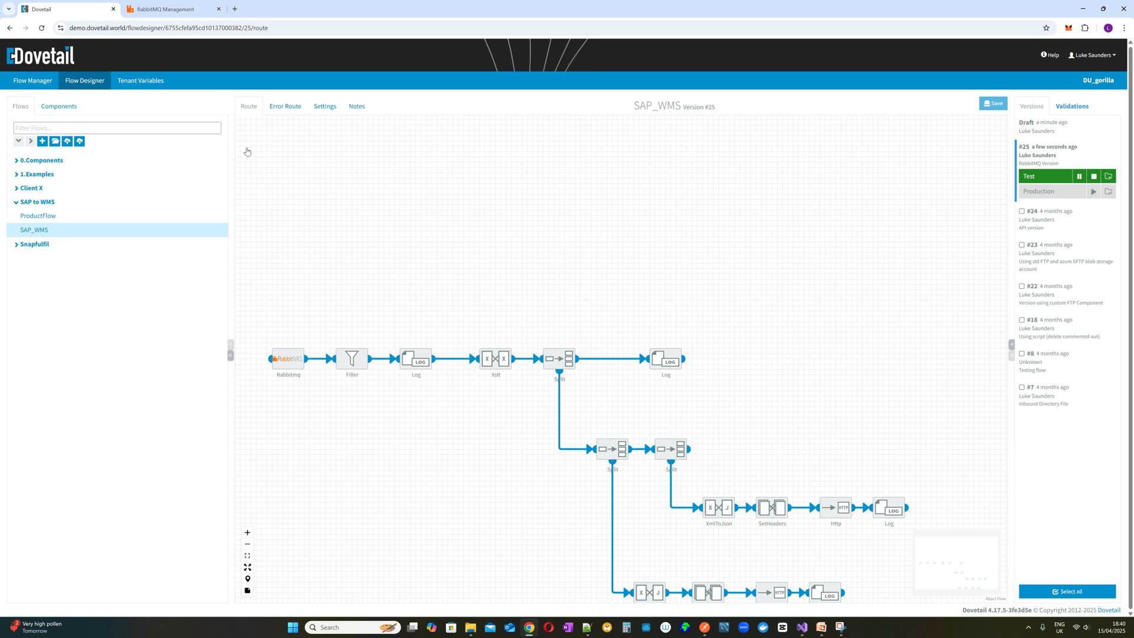
# Confirm inventory-queue shows 1 consumer and 0 messages, then return to SAP_WMS Version #25.
pyautogui.click(184, 10)
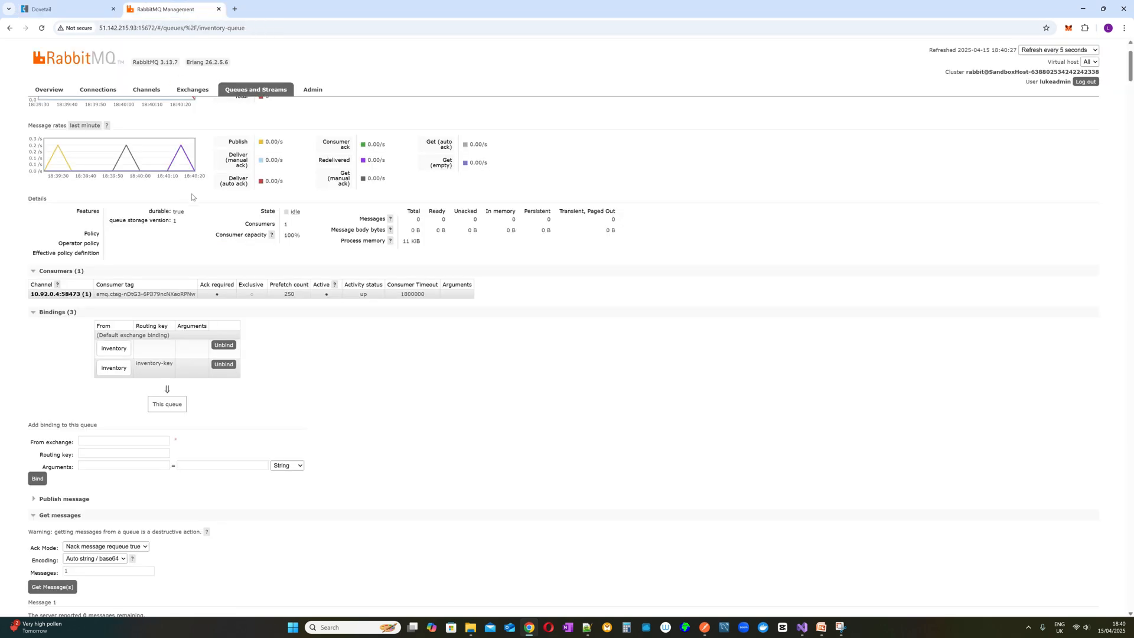
pyautogui.click(244, 90)
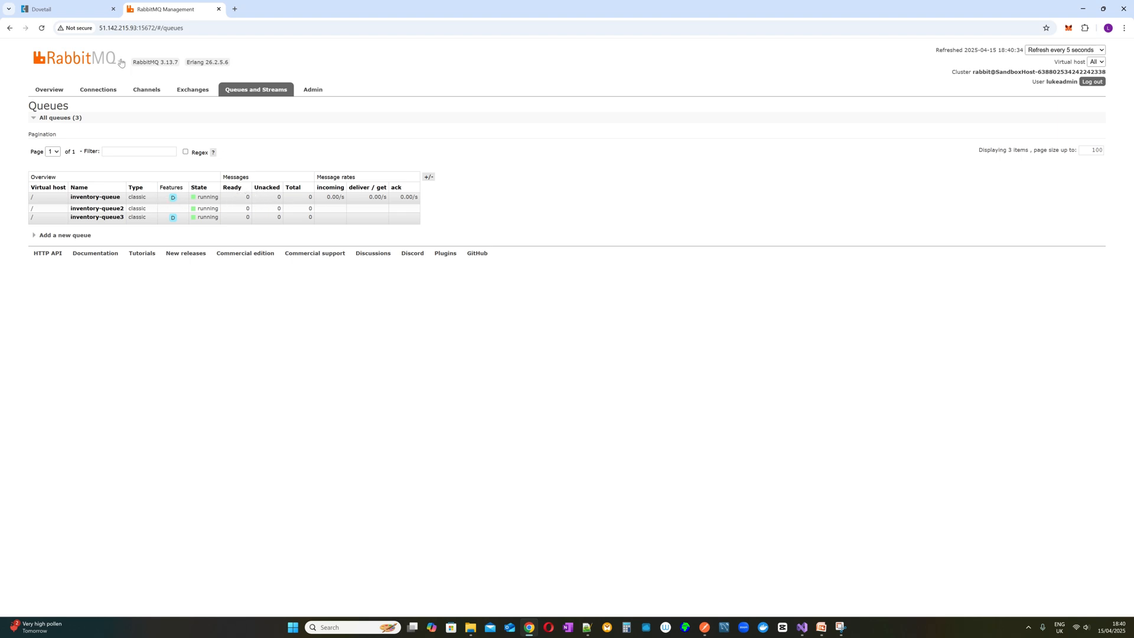
pyautogui.click(79, 13)
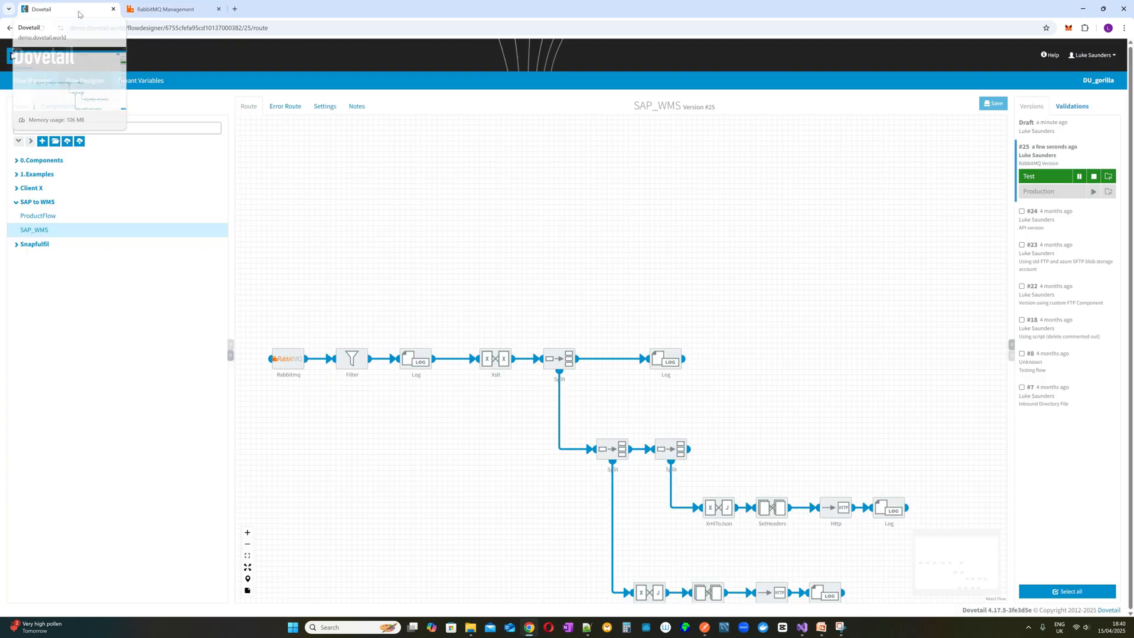
# Open the SAP_WMS flow's transaction list from Flow Manager.
pyautogui.click(33, 84)
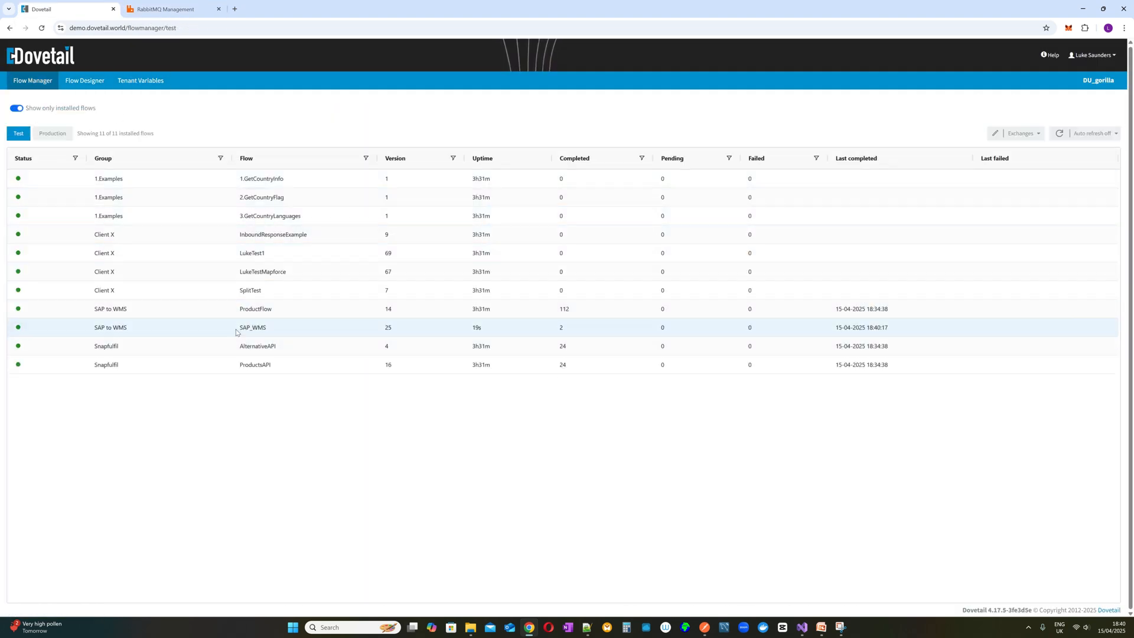
pyautogui.click(141, 335)
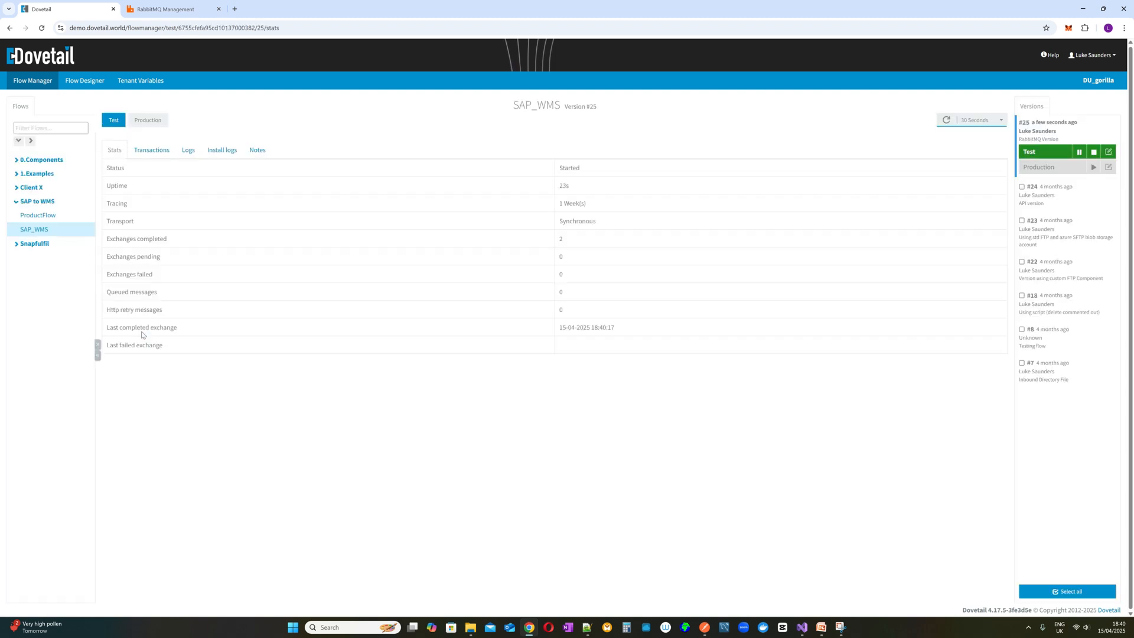
pyautogui.click(170, 155)
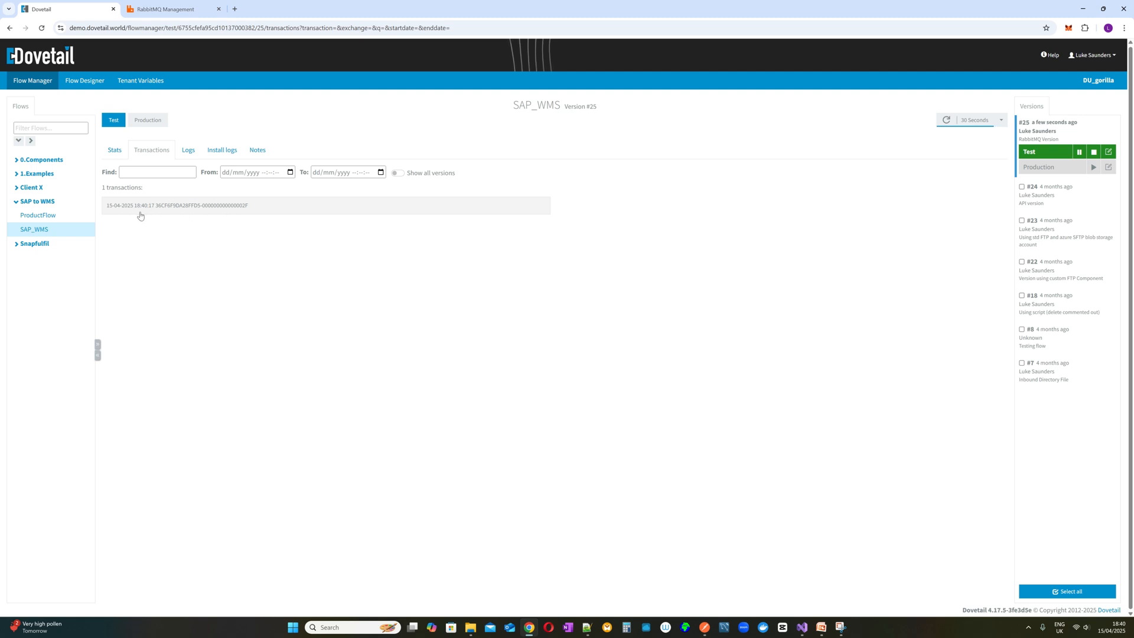
# Expand the 18:40:17 transaction and view the MATMAS05 XML body at RabbitmqComponent and FilterComponent.
pyautogui.click(177, 212)
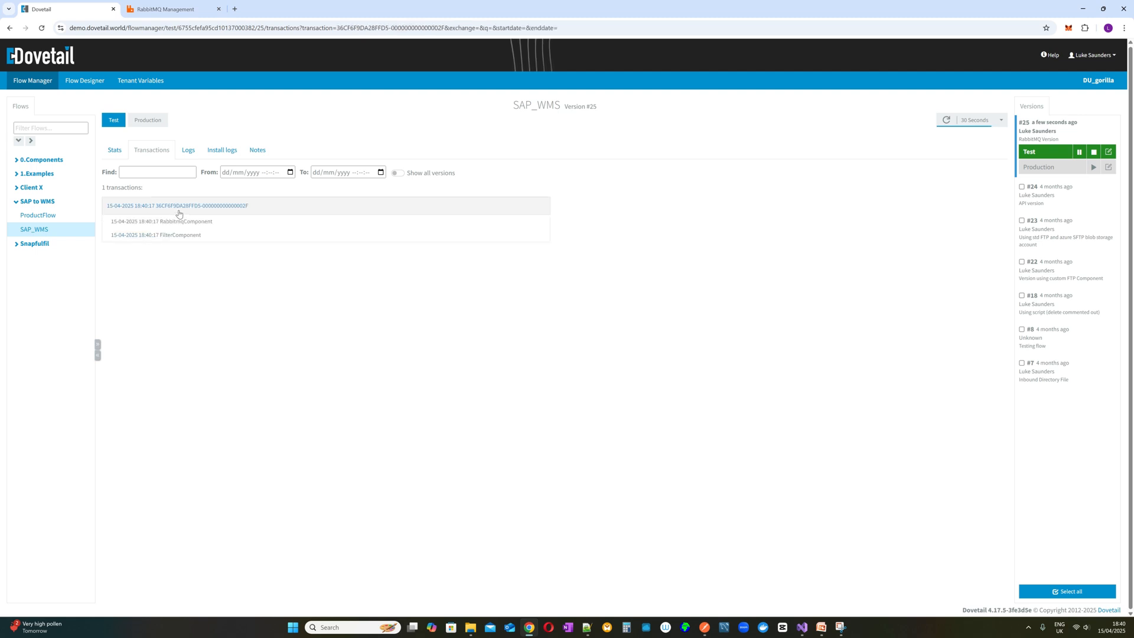
pyautogui.click(213, 209)
pyautogui.click(214, 210)
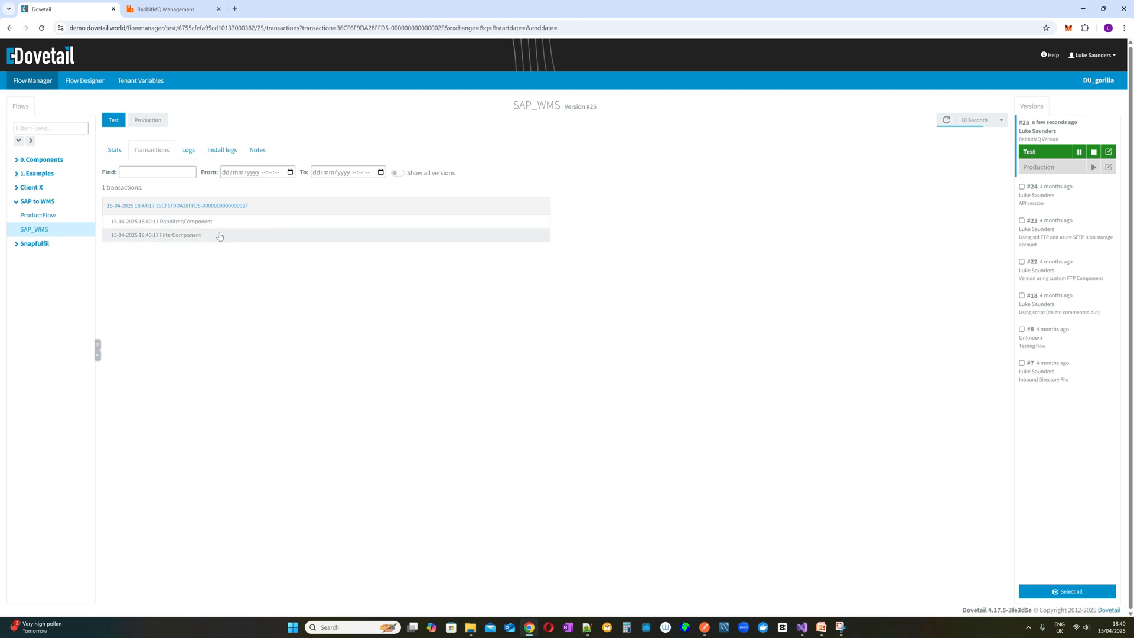
pyautogui.click(225, 224)
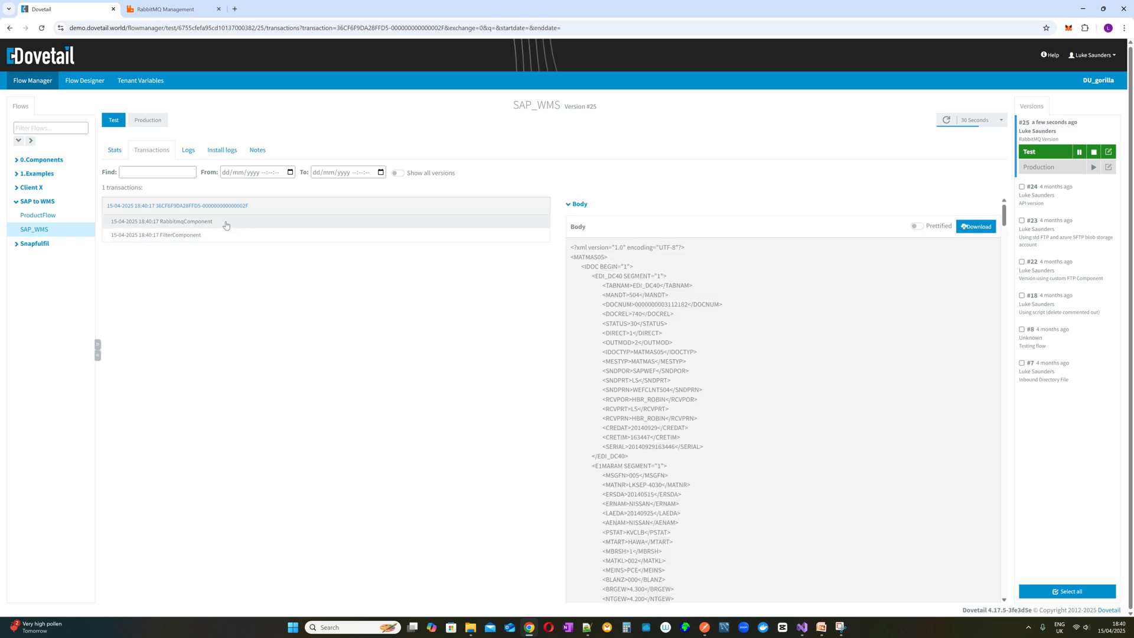
pyautogui.scroll(-3, 926, 274)
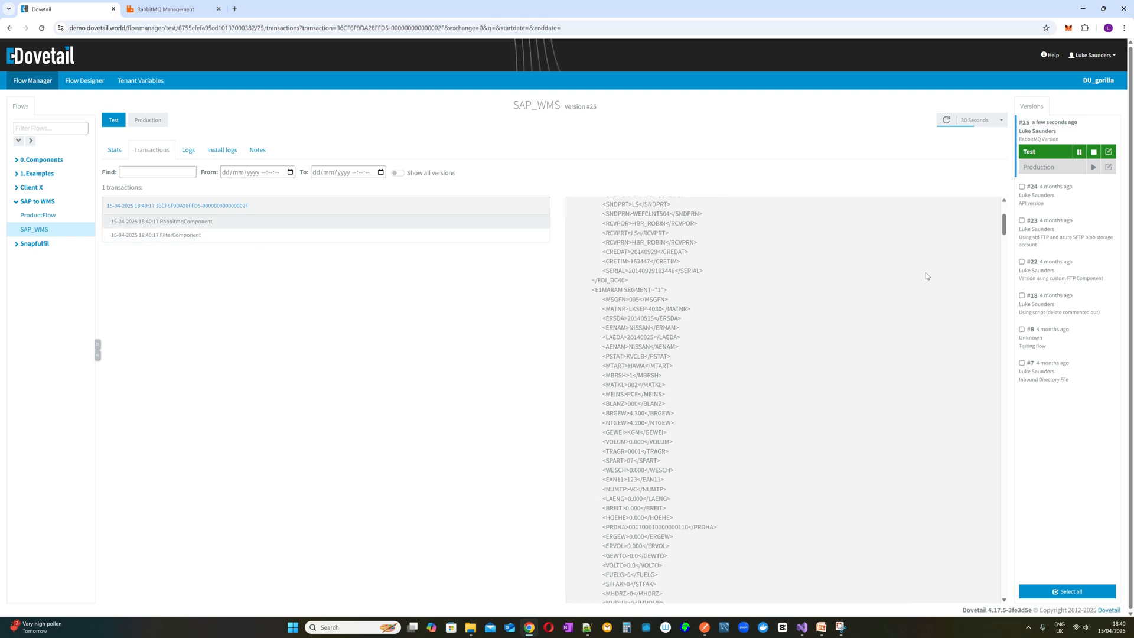
pyautogui.scroll(3, 926, 272)
pyautogui.click(208, 239)
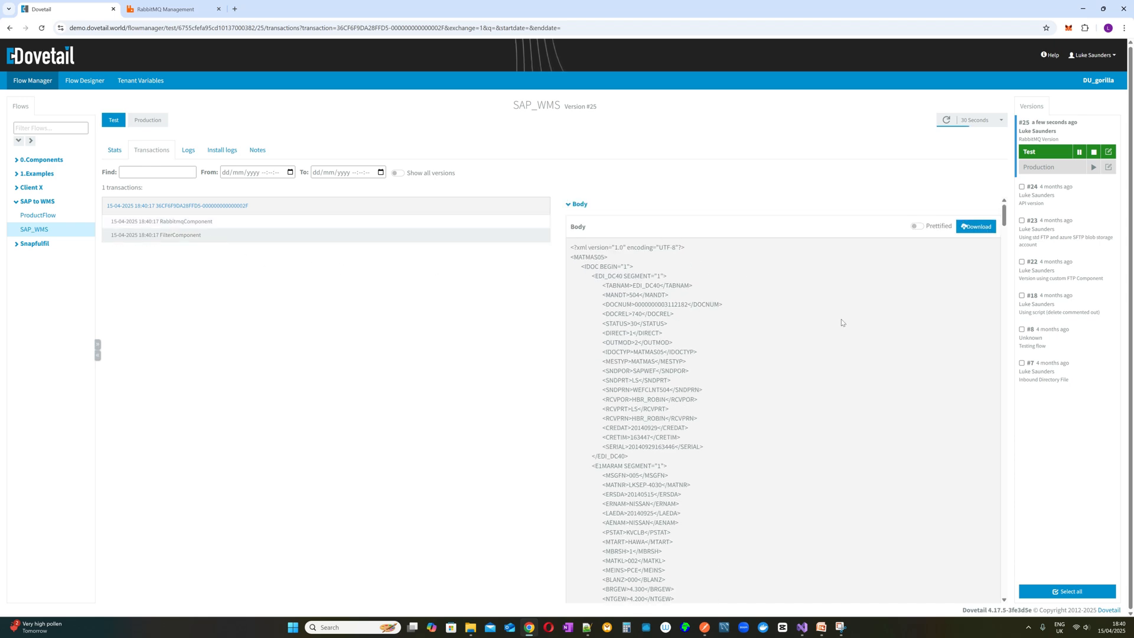
pyautogui.scroll(-10, 841, 323)
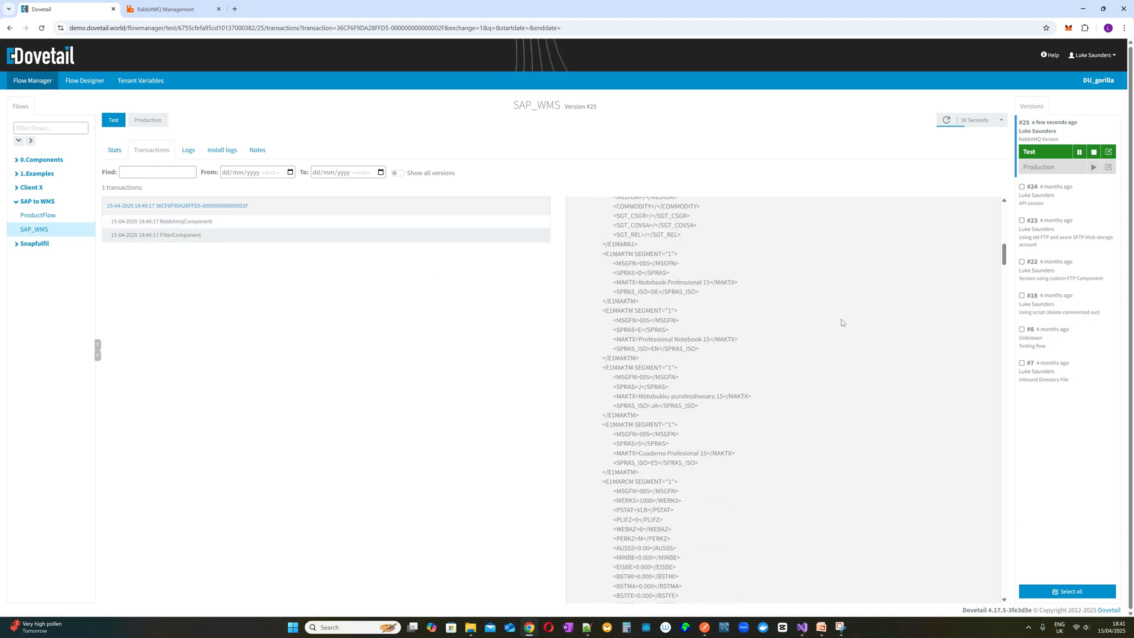
pyautogui.scroll(-3, 841, 322)
pyautogui.scroll(8, 841, 323)
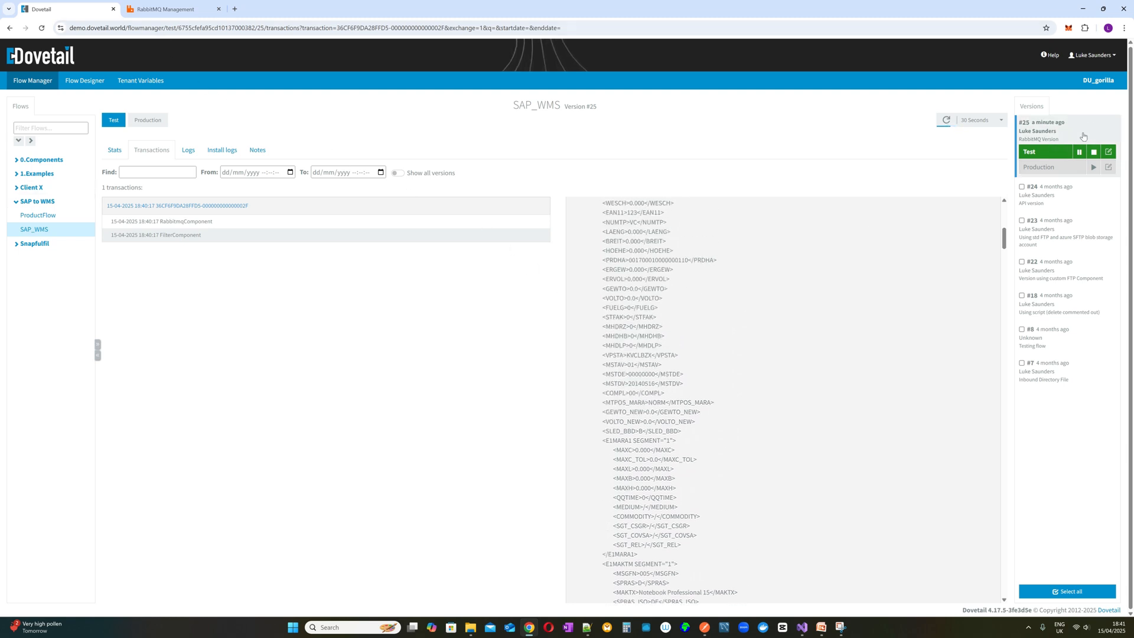
# Open the SAP_WMS route for editing and inspect the Filter step's settings without changing them.
pyautogui.click(1109, 153)
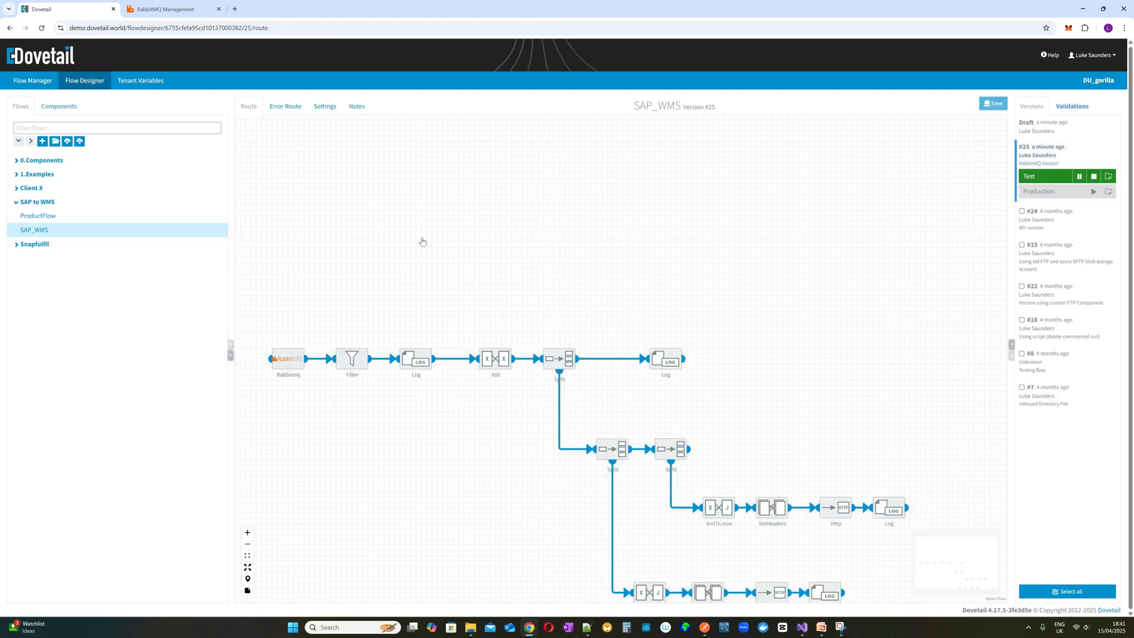
pyautogui.click(352, 345)
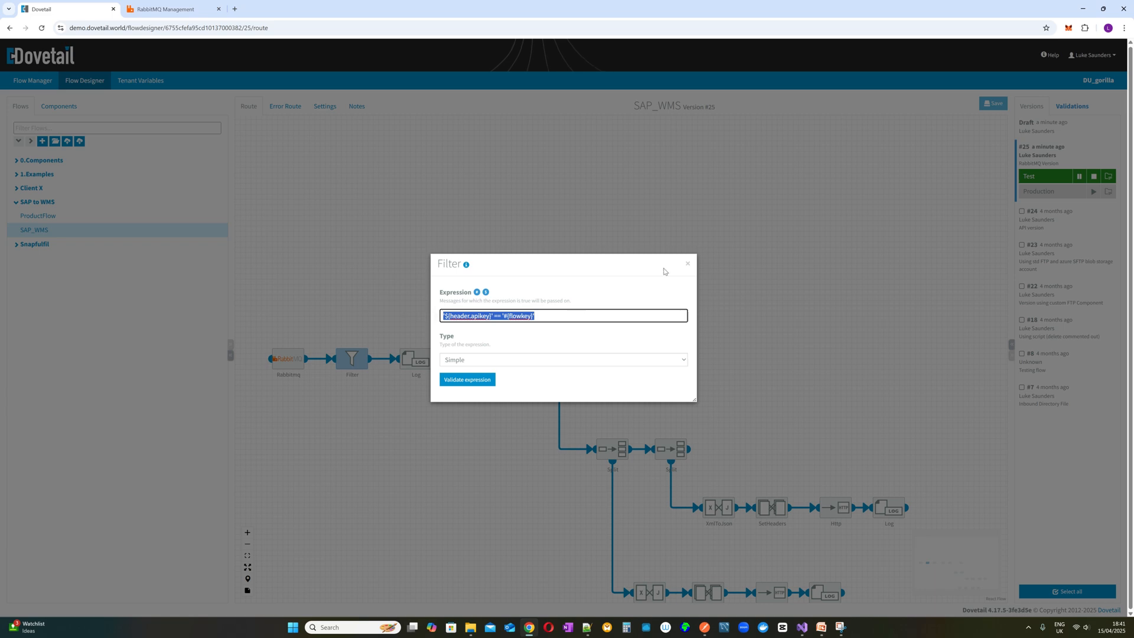
pyautogui.click(688, 263)
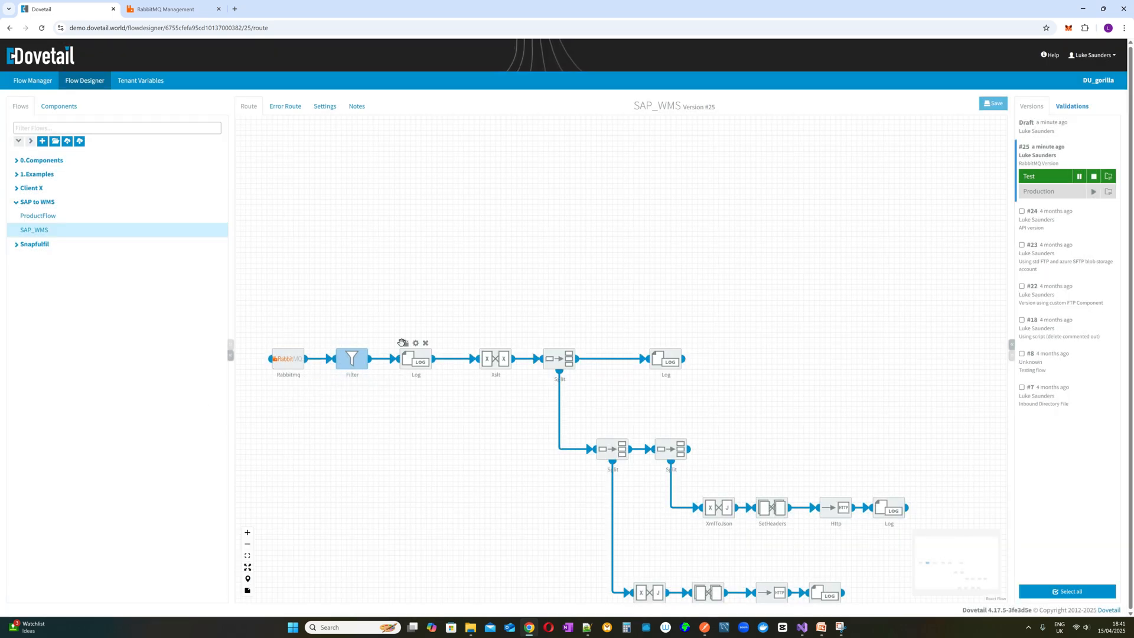
# Delete the Filter step and connect Rabbitmq directly to Log.
pyautogui.moveTo(354, 356)
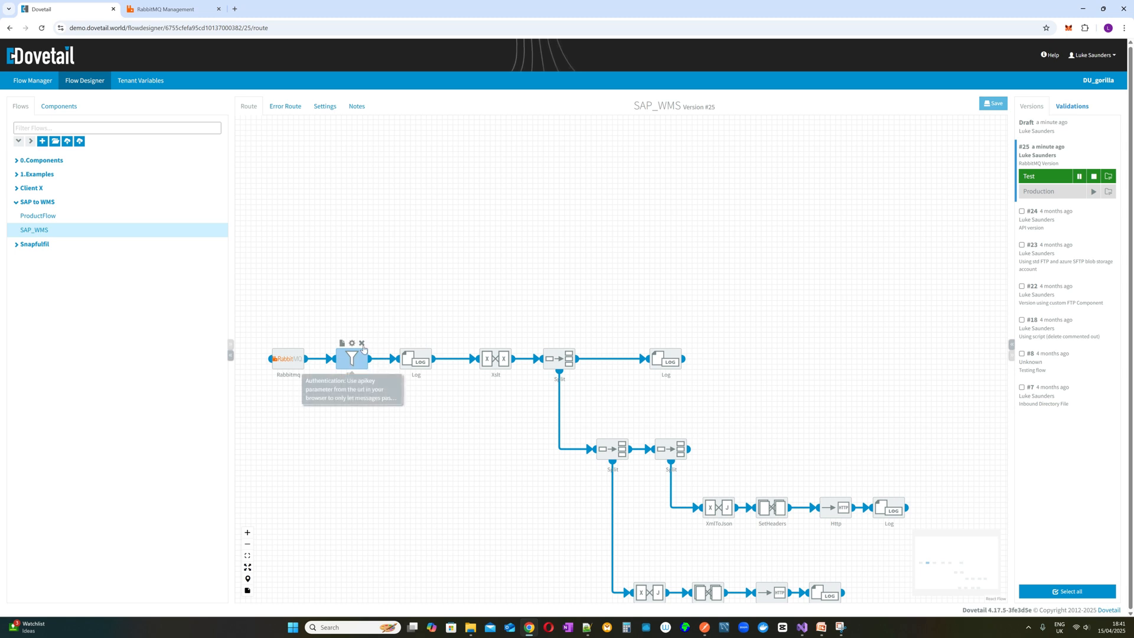
pyautogui.click(362, 344)
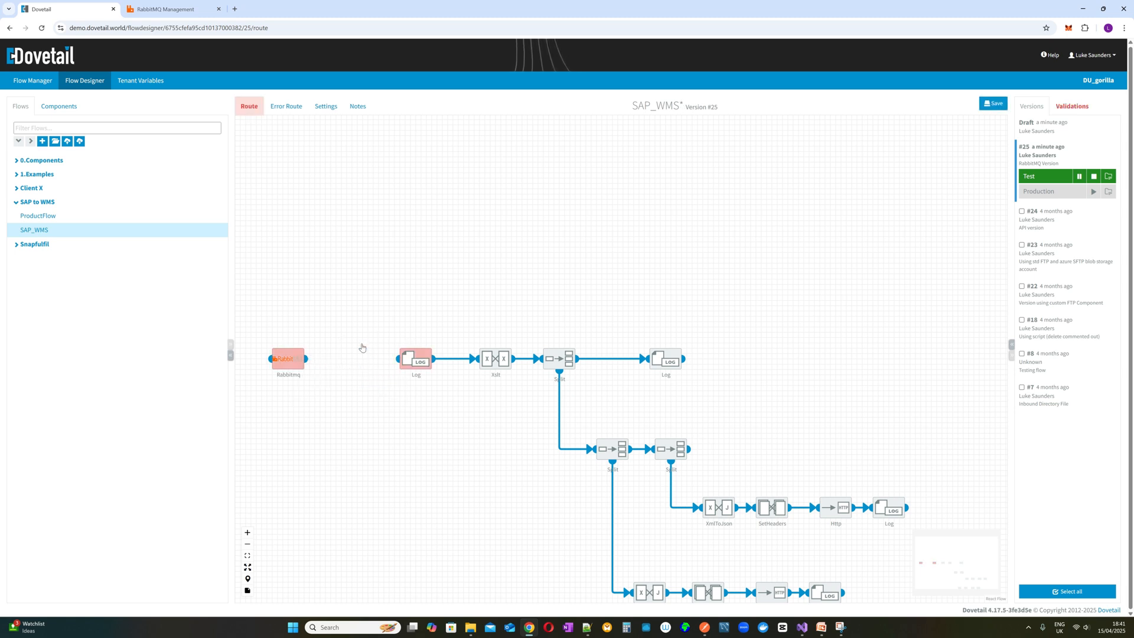
pyautogui.moveTo(306, 359); pyautogui.dragTo(396, 359)
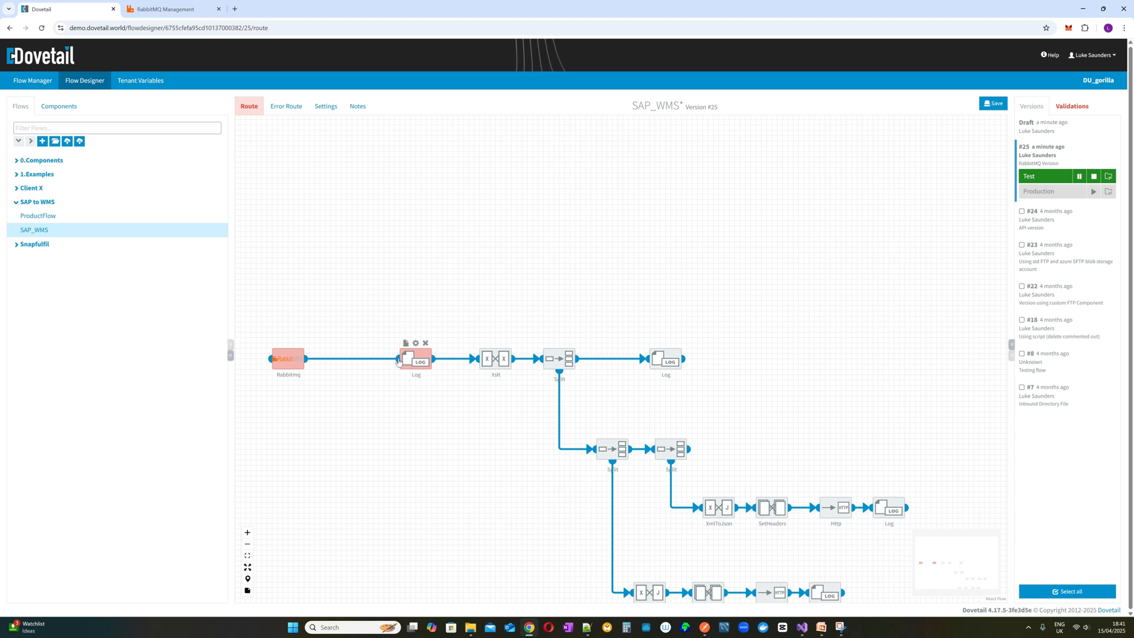
pyautogui.moveTo(288, 359); pyautogui.dragTo(332, 359)
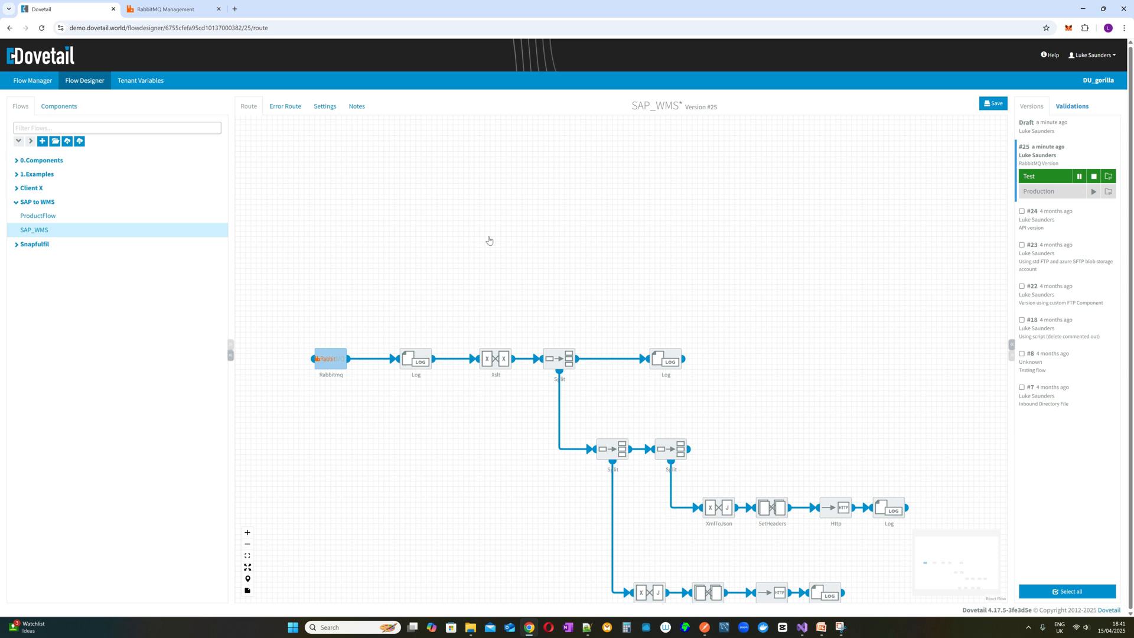
pyautogui.moveTo(322, 344)
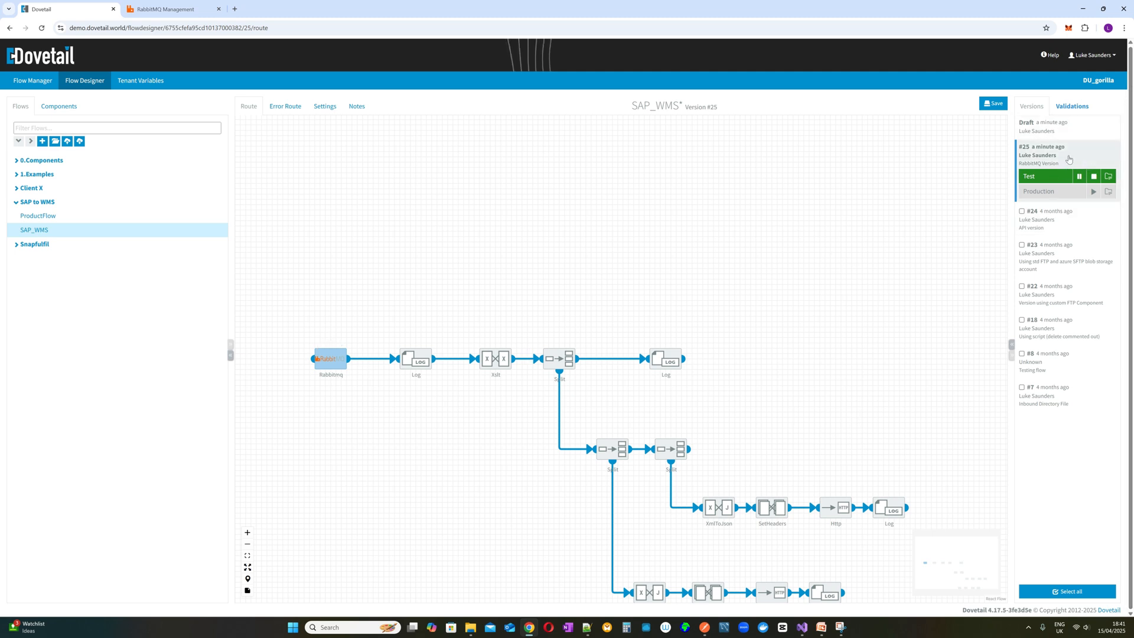
# Save the edited route over the existing draft and stop version #25 on Test.
pyautogui.click(995, 105)
pyautogui.click(695, 349)
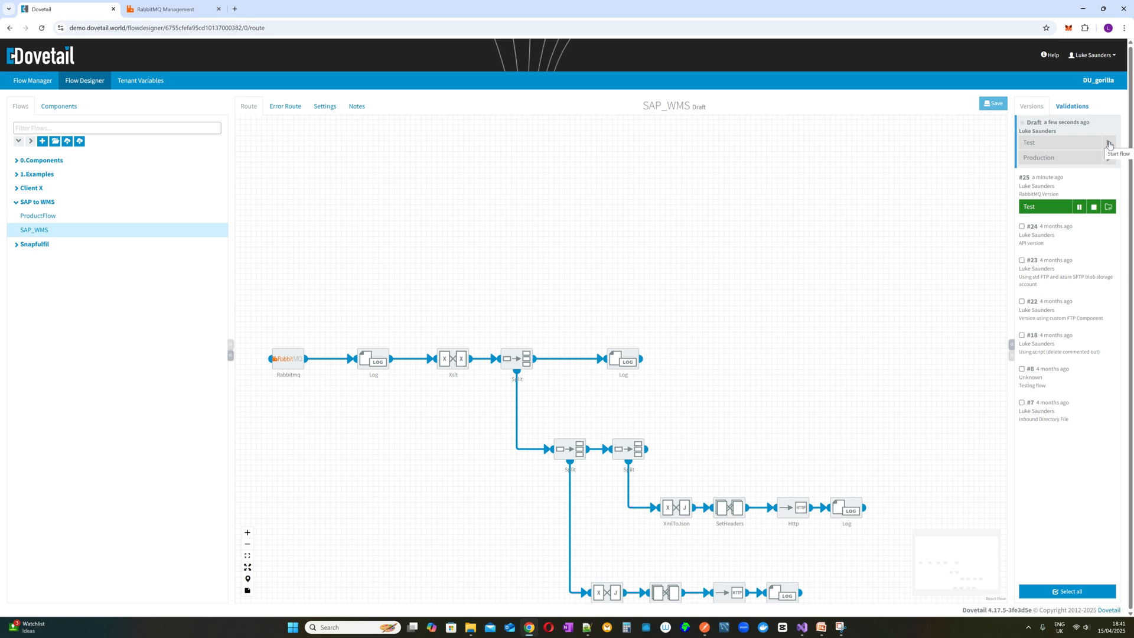
pyautogui.click(1094, 208)
pyautogui.click(686, 413)
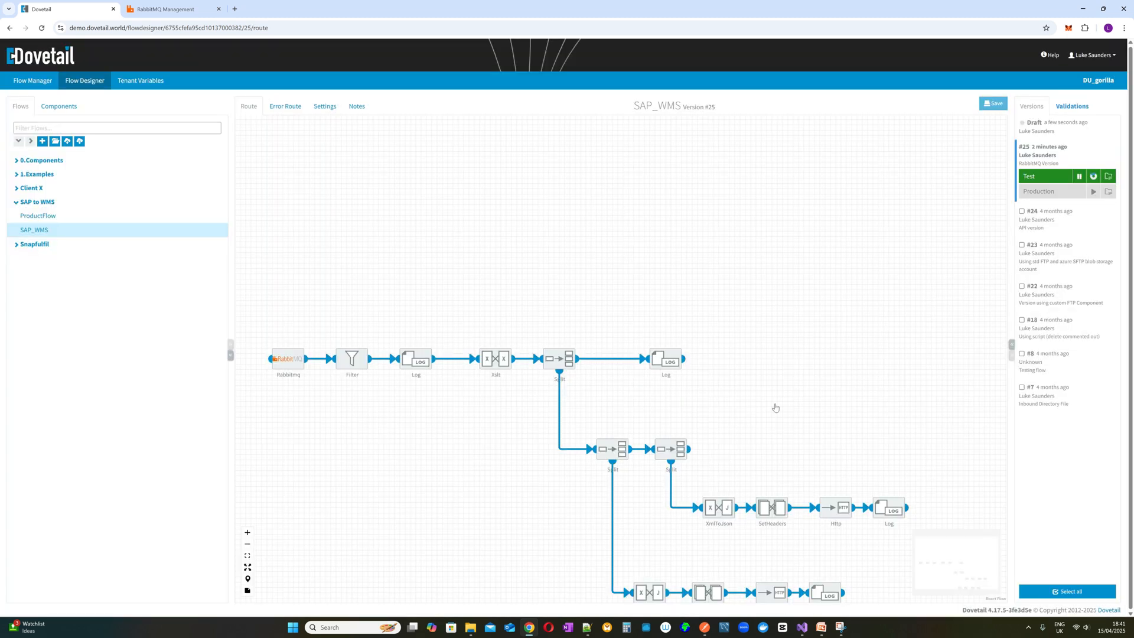
# Start the draft on Test as version #26 with the remark 'RabbitMQ no API key'.
pyautogui.click(1066, 131)
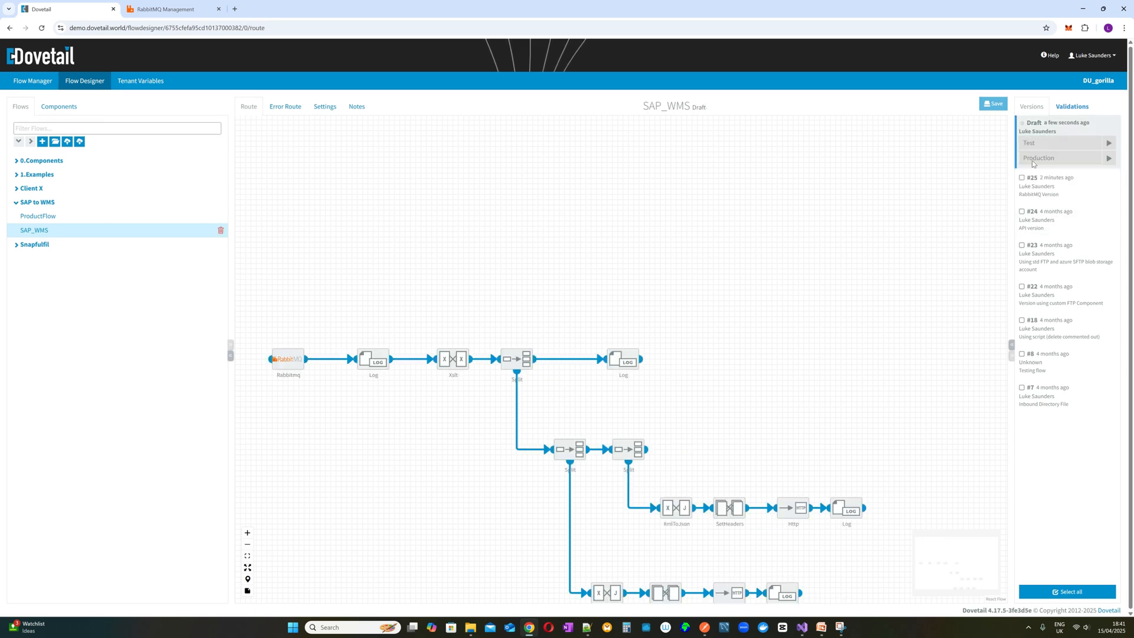
pyautogui.click(1108, 143)
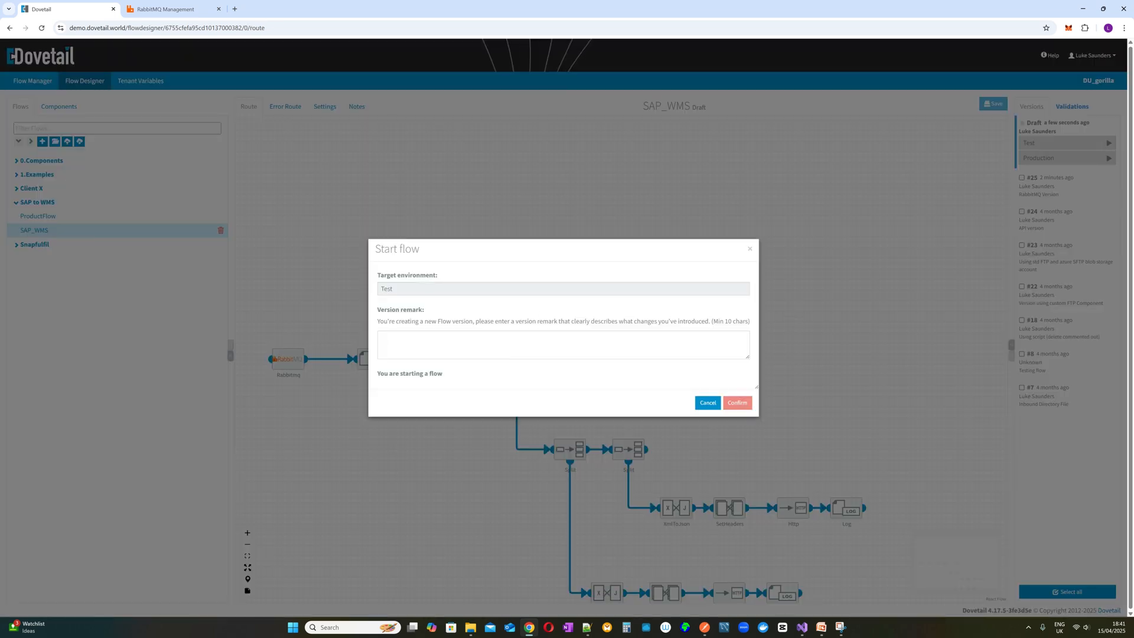
pyautogui.click(386, 340)
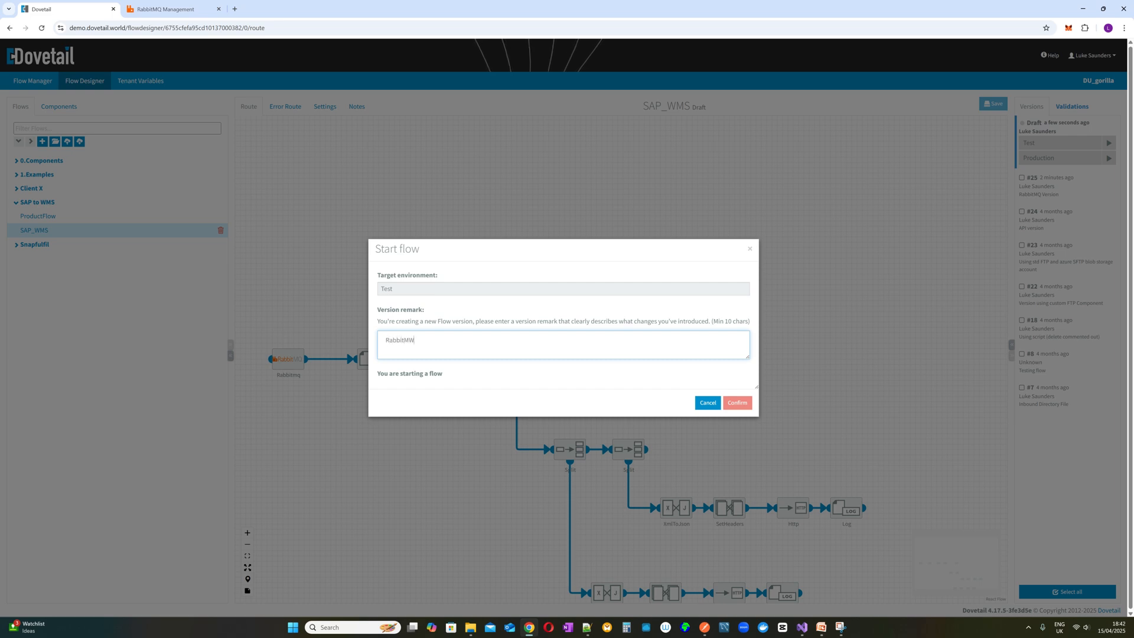
pyautogui.write('RabbitMQ no API')
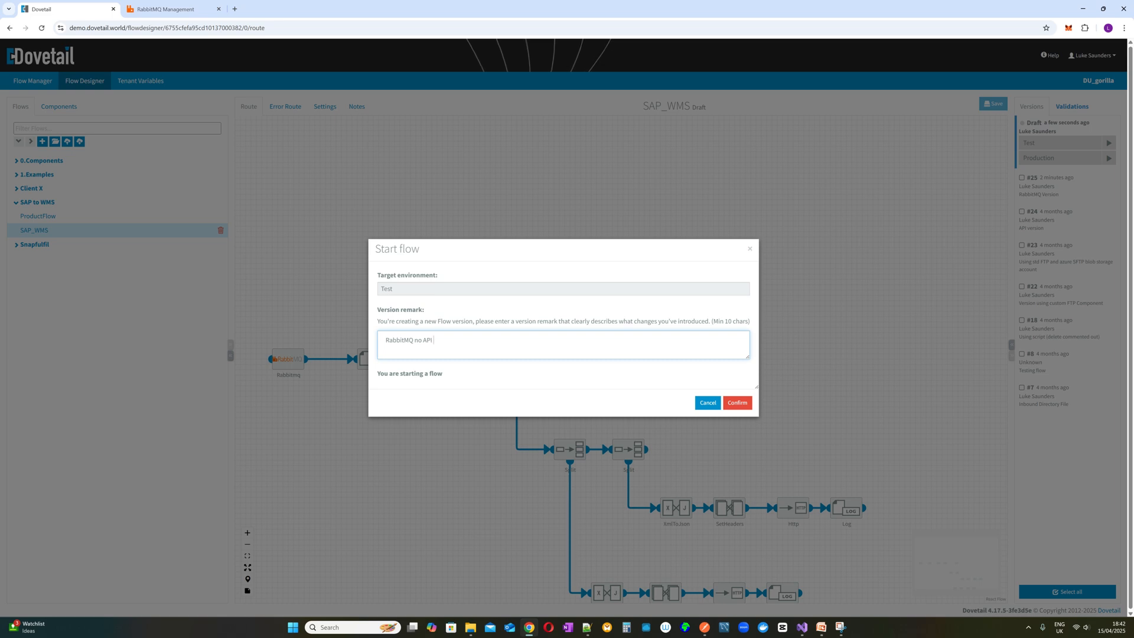
pyautogui.write(' key')
pyautogui.click(742, 404)
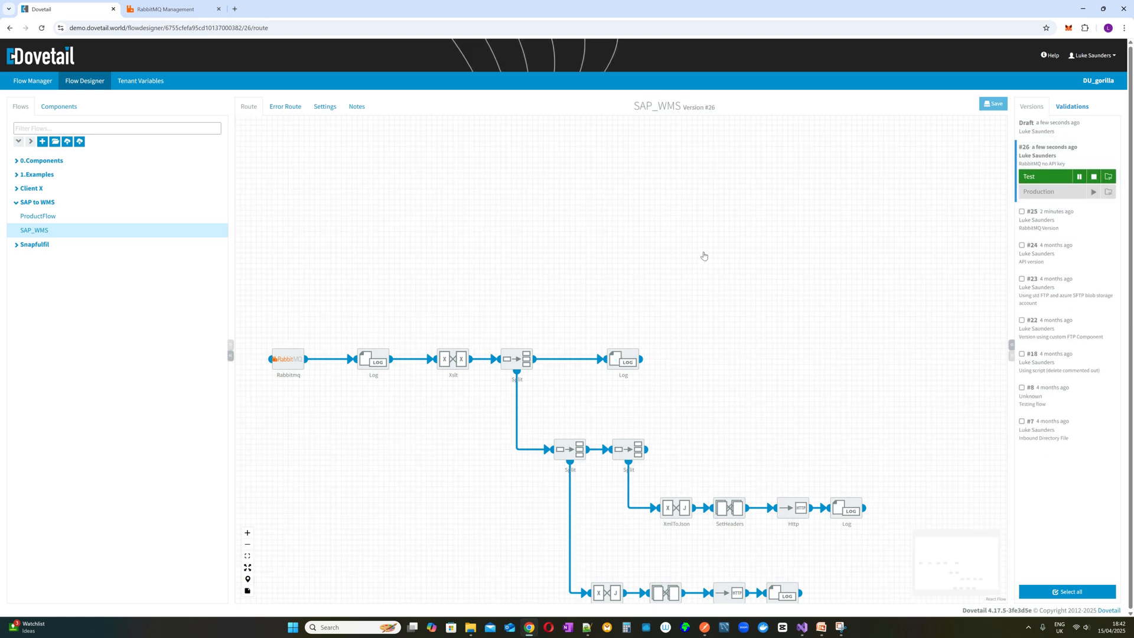
# Run RabbitSender to publish an inventory message and refresh the RabbitMQ queues page.
pyautogui.hotkey('ctrl', 'Tab')
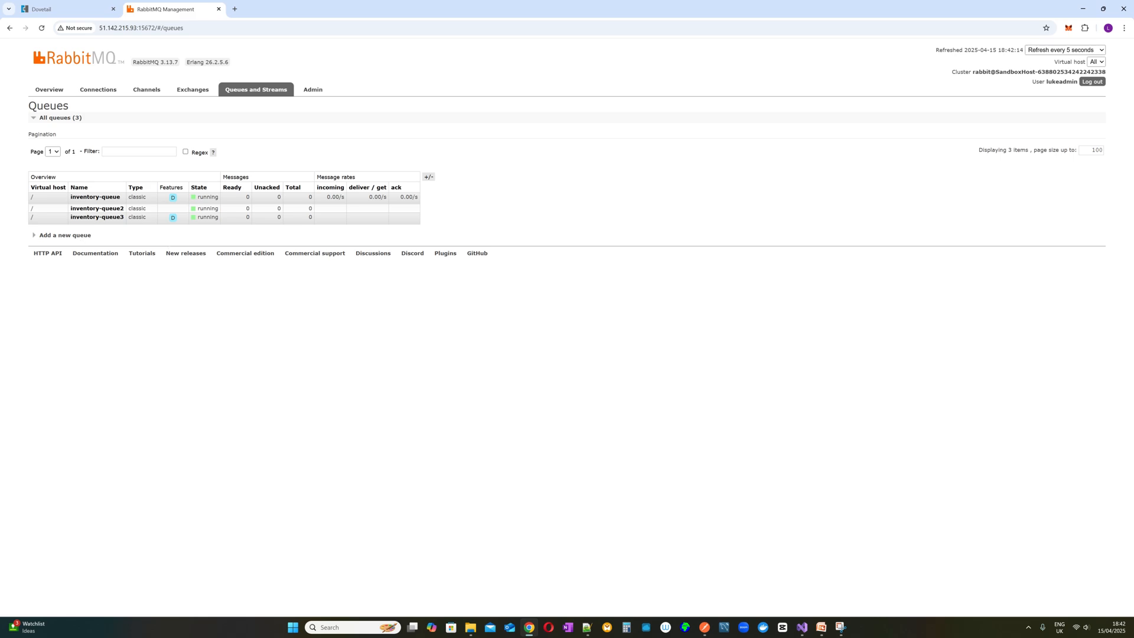
pyautogui.moveTo(0, 63); pyautogui.dragTo(770, 39)
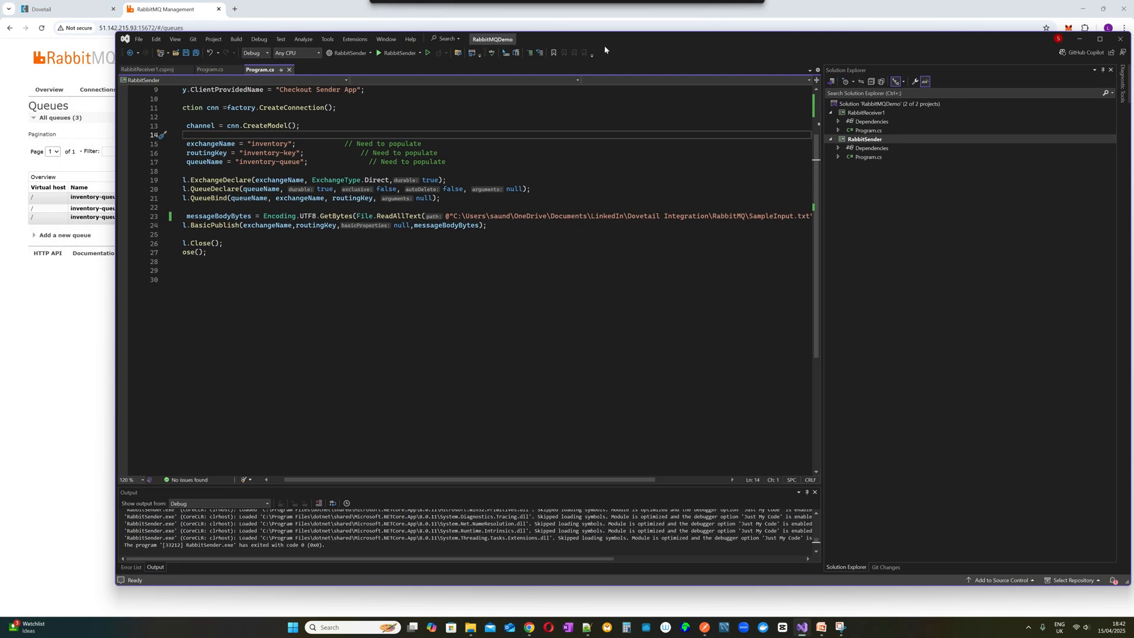
pyautogui.click(395, 53)
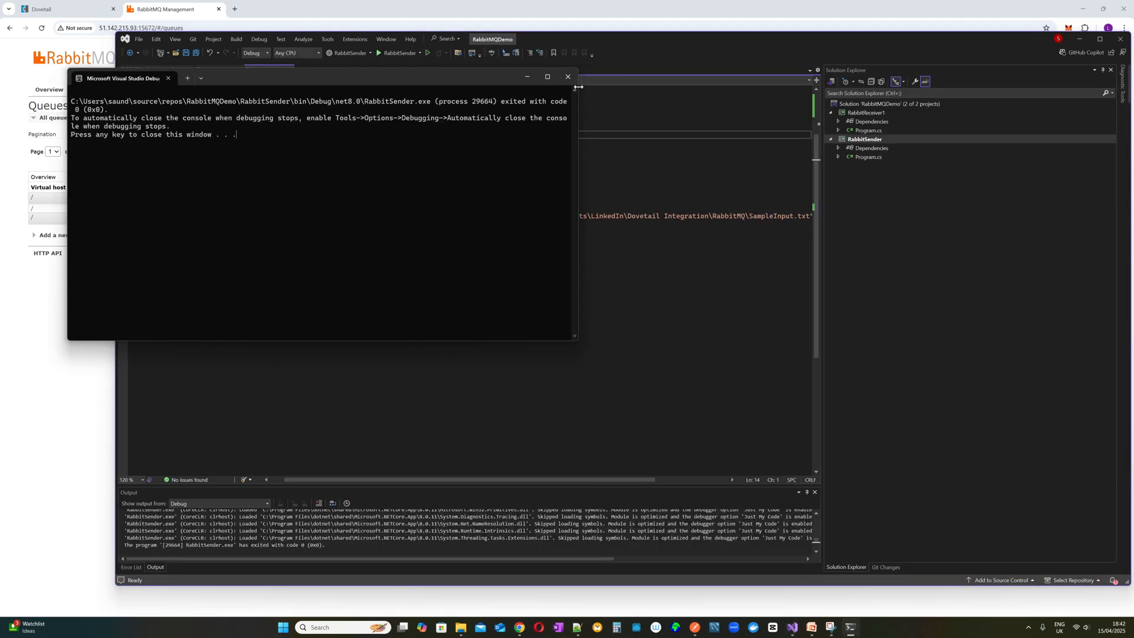
pyautogui.click(568, 77)
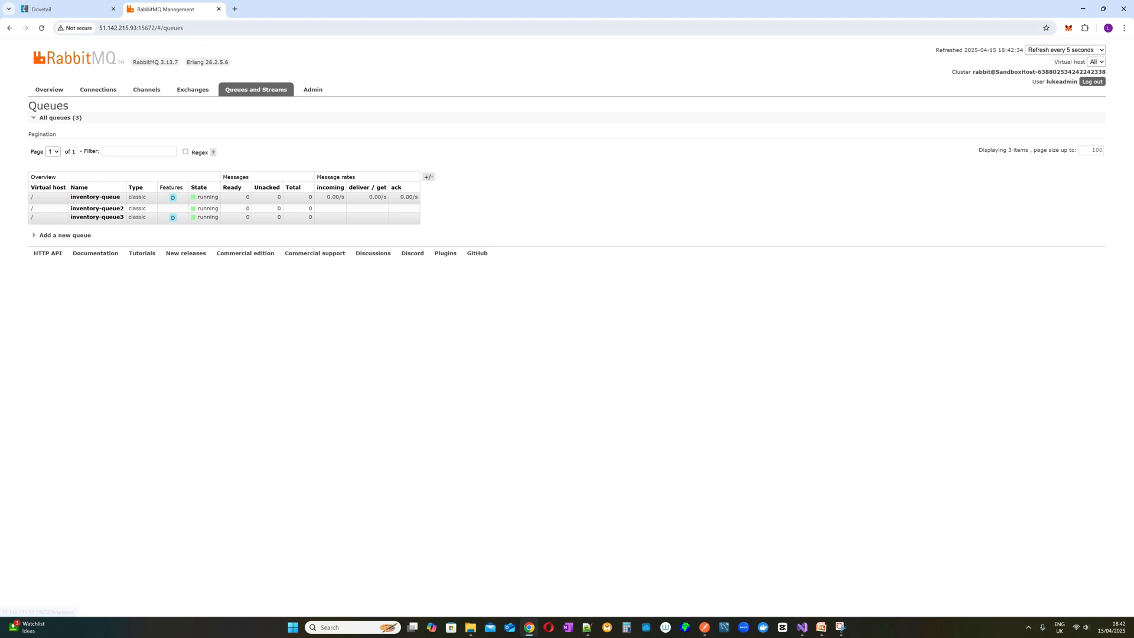
pyautogui.click(199, 29)
pyautogui.press('Return')
# Run RabbitSender again to publish a second inventory message, then return to Dovetail.
pyautogui.hotkey('alt', 'Tab')
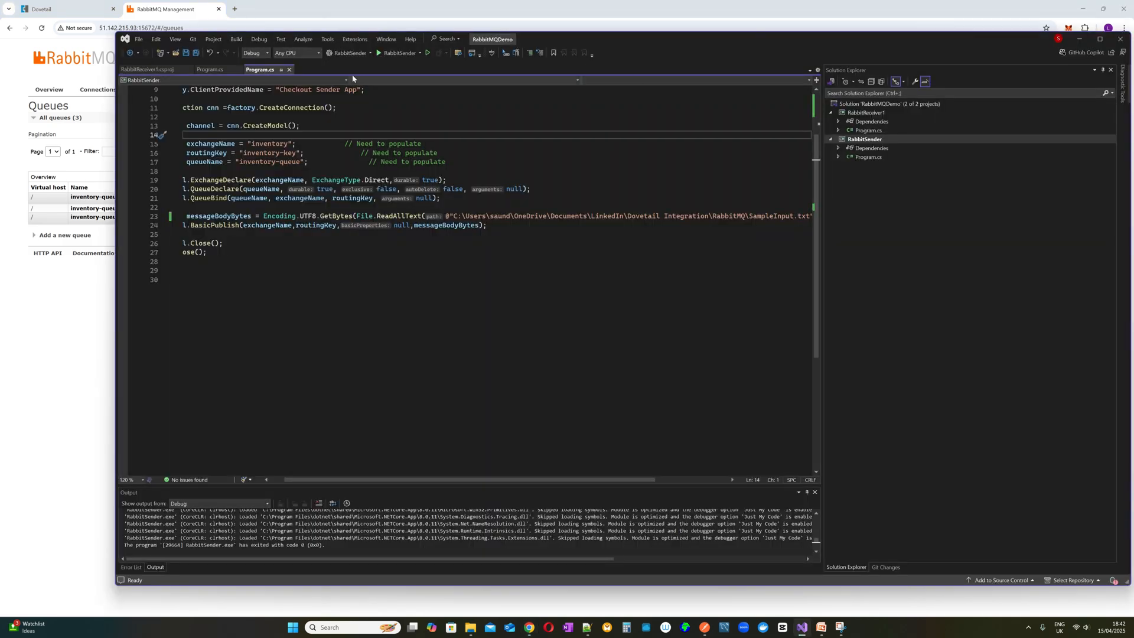
pyautogui.click(387, 53)
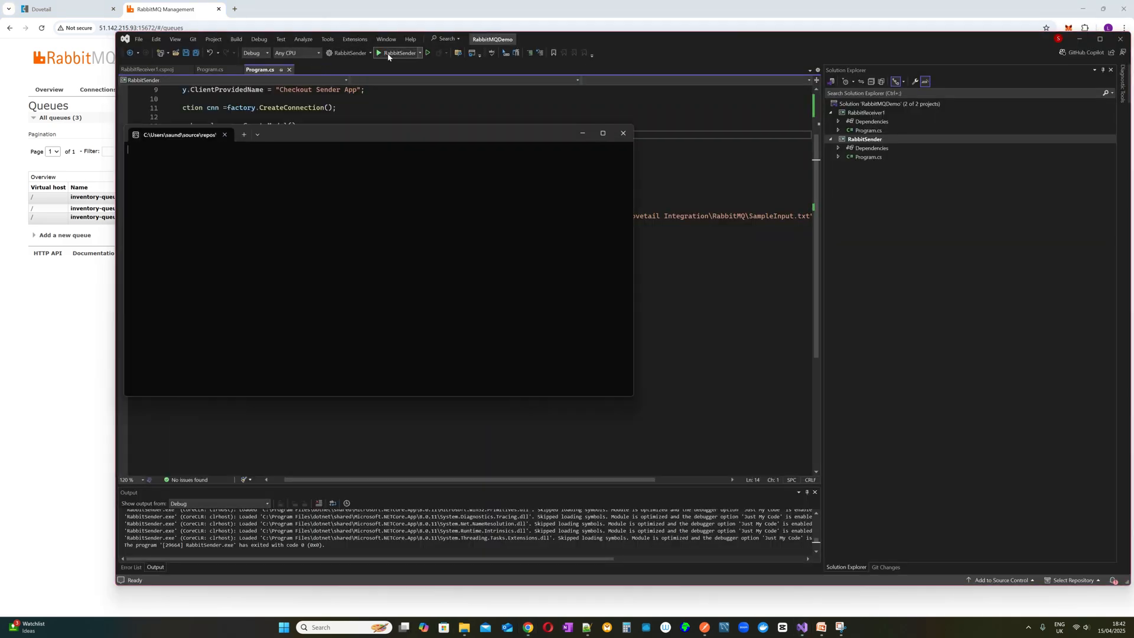
pyautogui.click(624, 133)
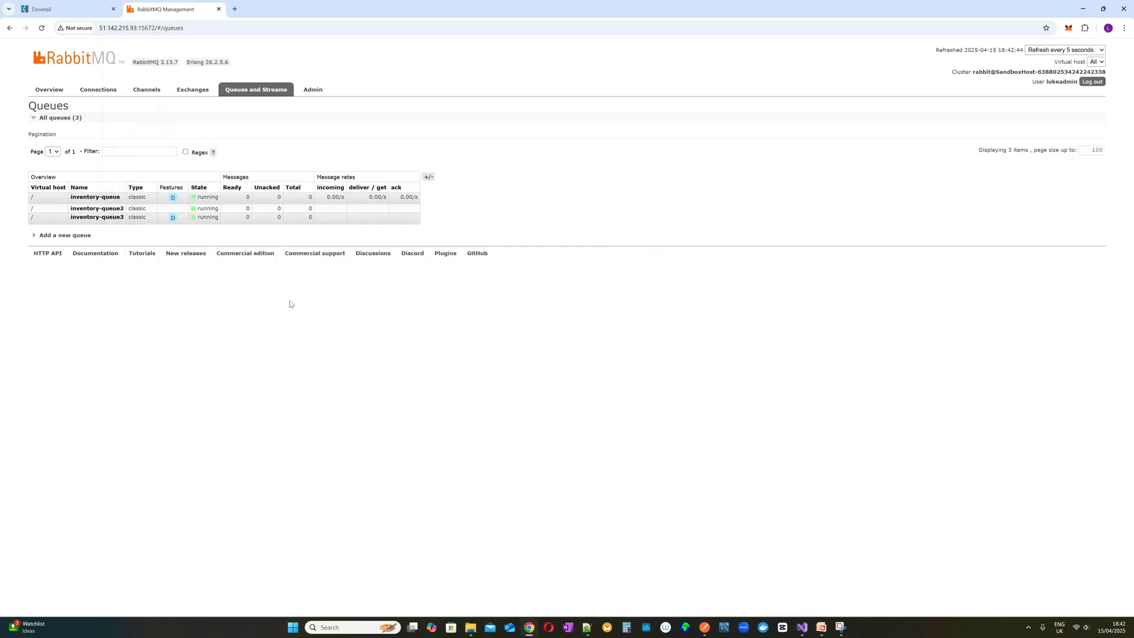
pyautogui.click(59, 10)
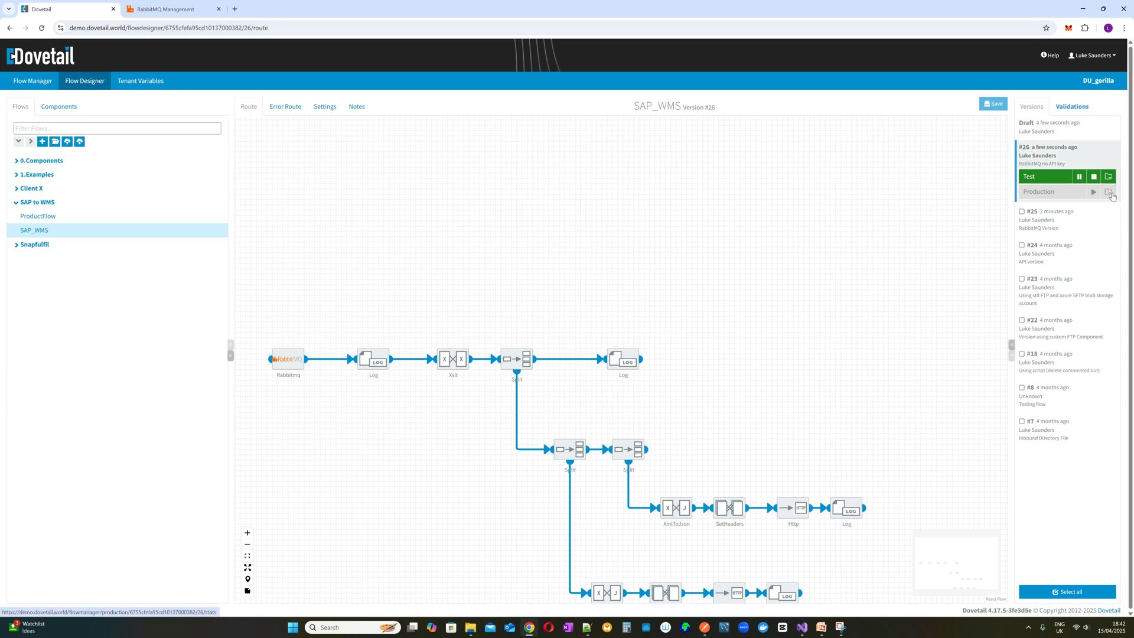
# List SAP_WMS transactions, check the two newest, and show transactions from all versions.
pyautogui.click(24, 82)
pyautogui.click(292, 330)
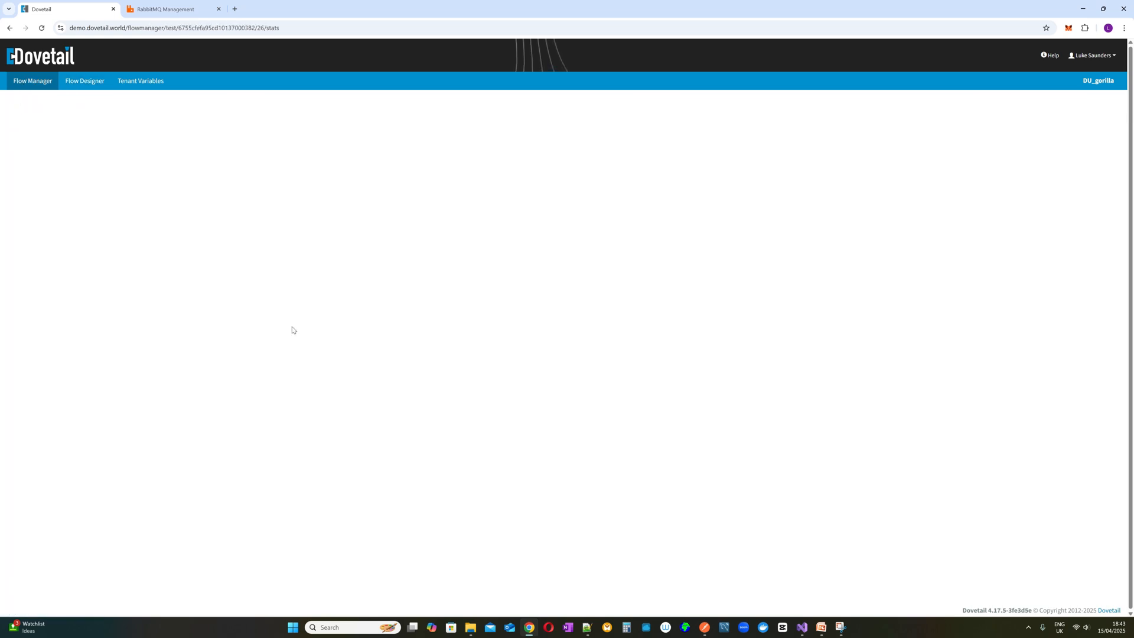
pyautogui.click(162, 149)
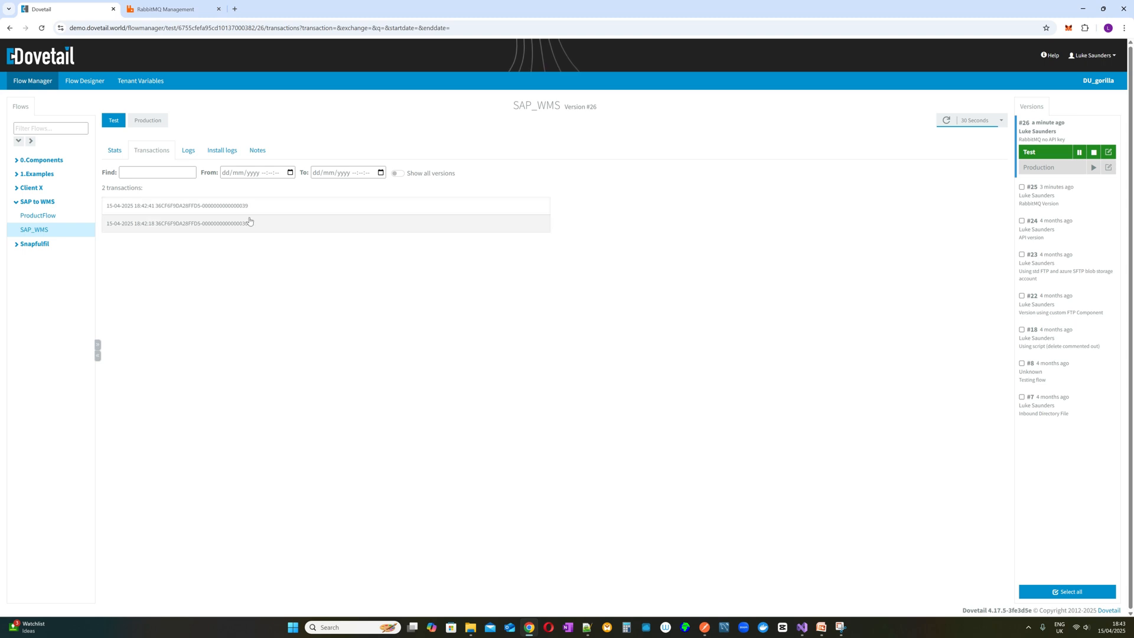
pyautogui.click(284, 209)
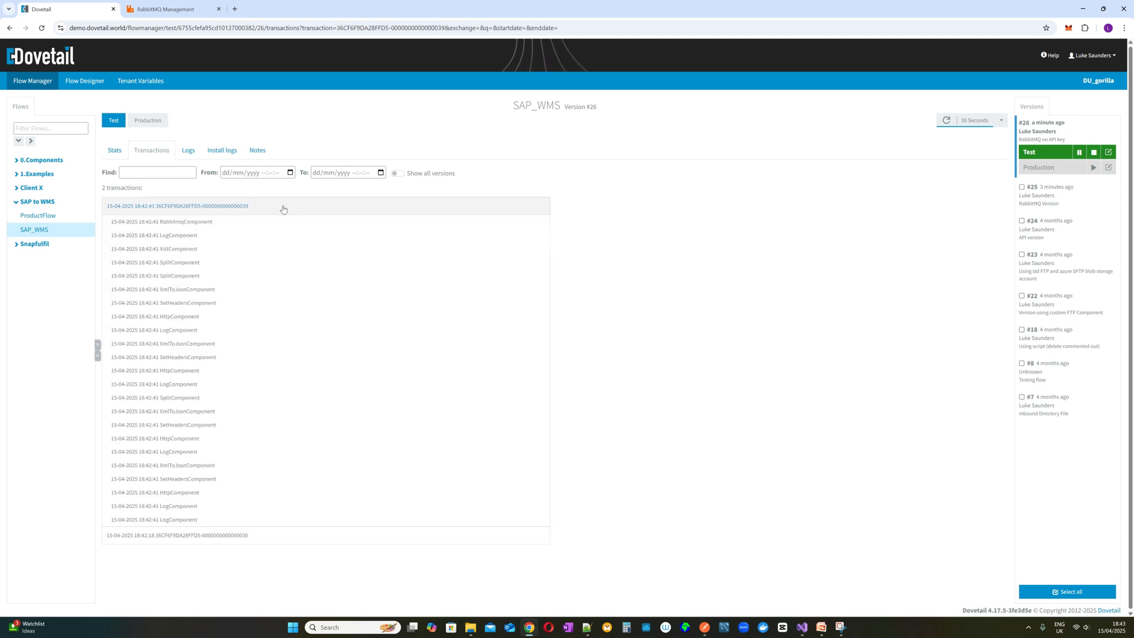
pyautogui.click(283, 210)
pyautogui.click(235, 224)
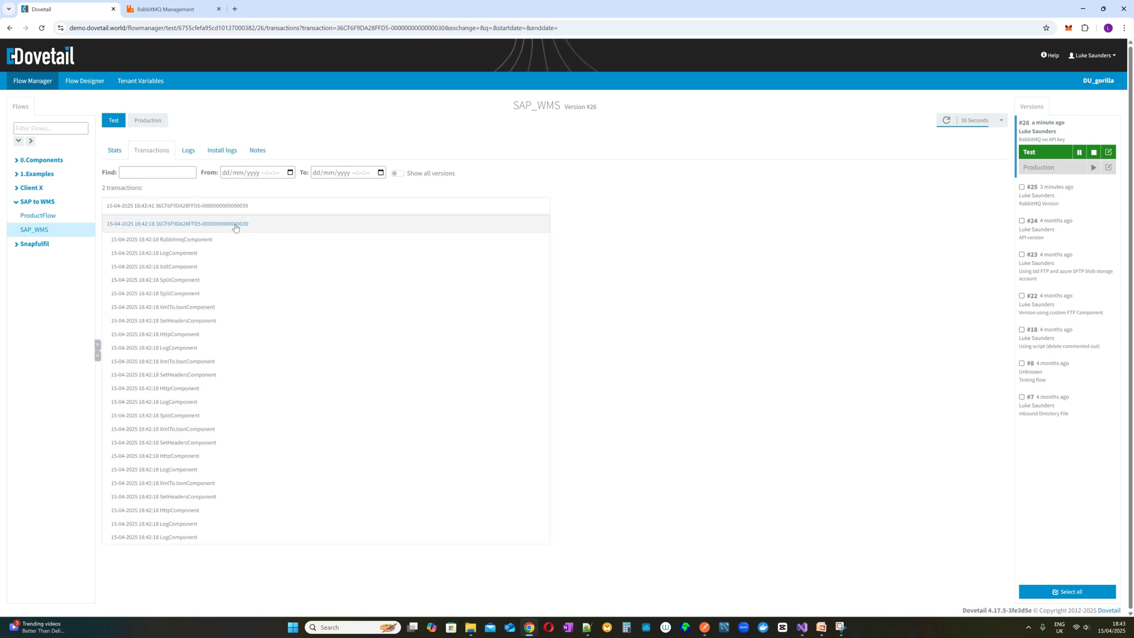
pyautogui.click(236, 224)
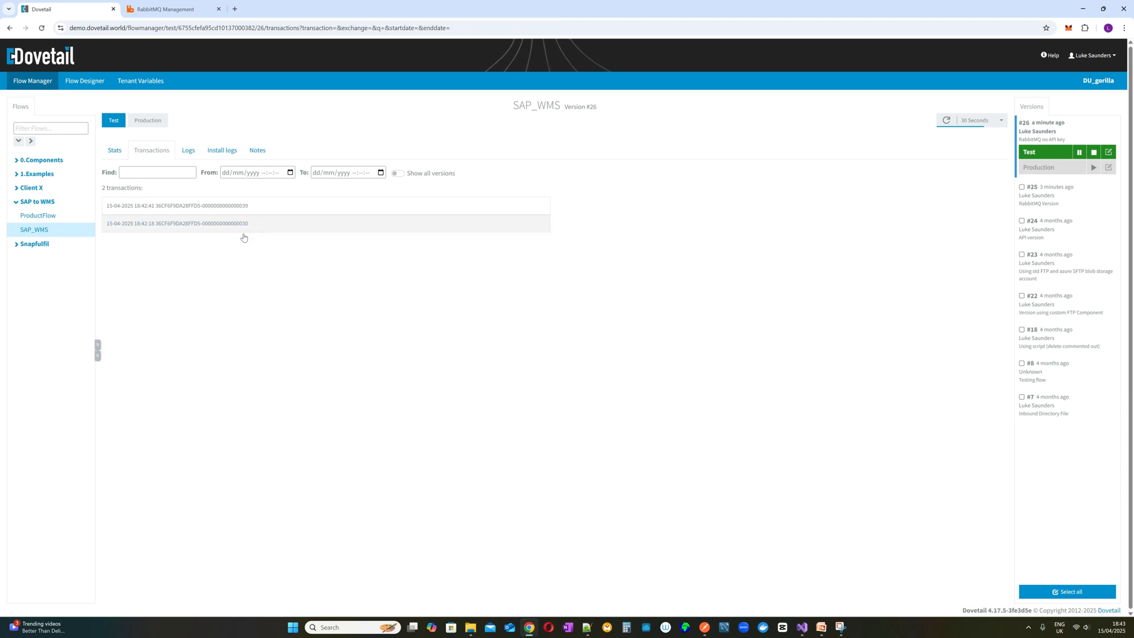
pyautogui.click(401, 176)
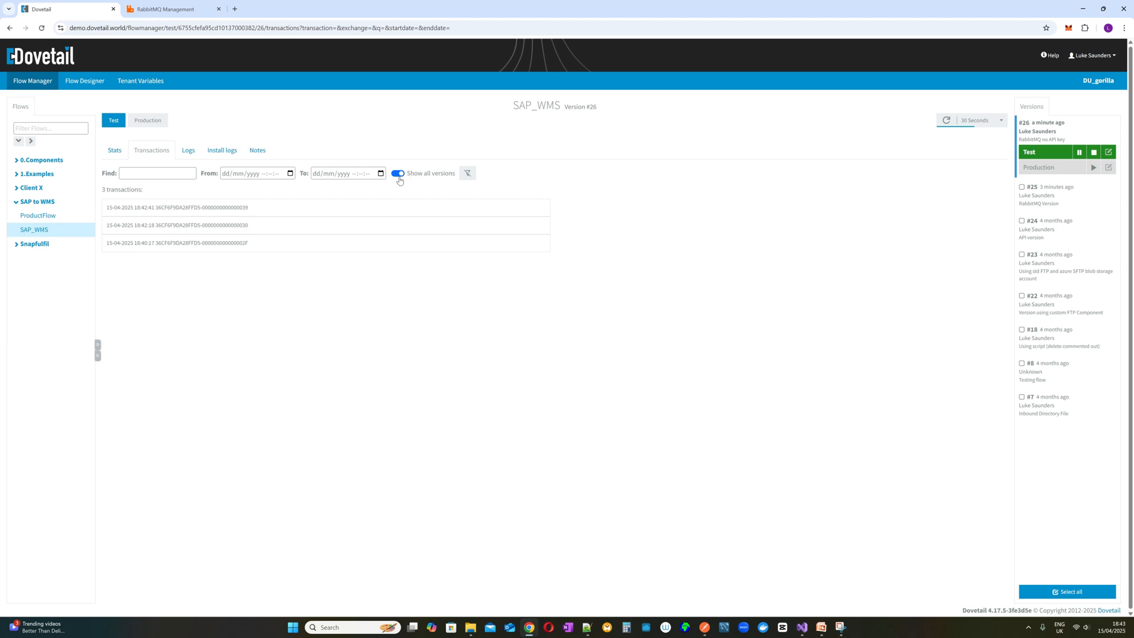
pyautogui.click(400, 176)
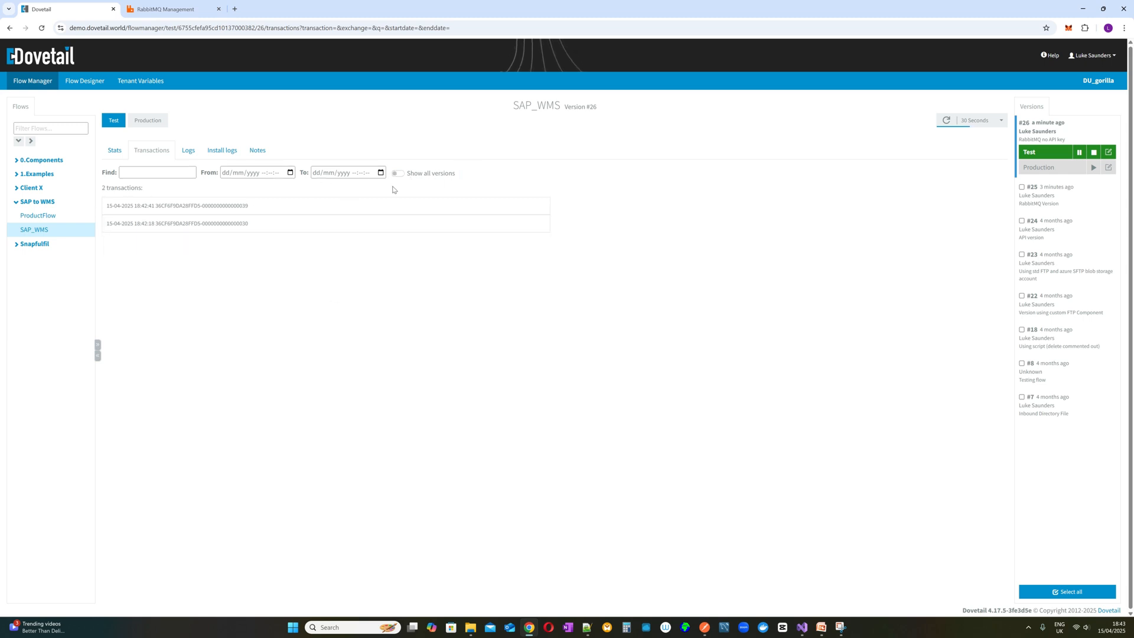
pyautogui.click(398, 174)
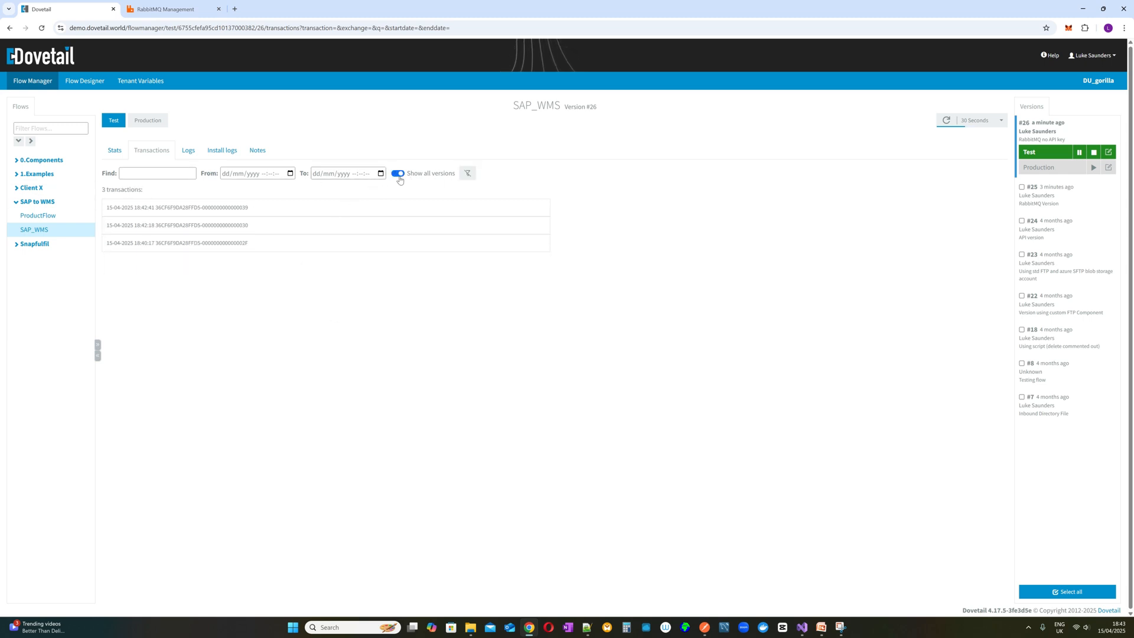
# Compare the FilterComponent and final Log message bodies, then open the Test version in the designer.
pyautogui.click(263, 243)
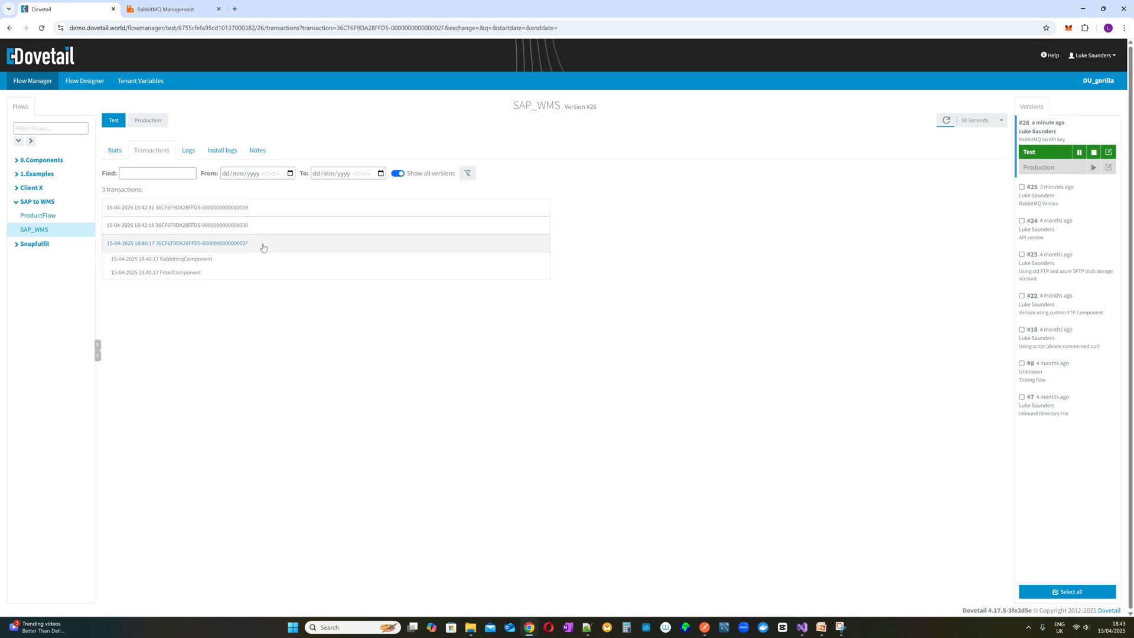
pyautogui.click(191, 280)
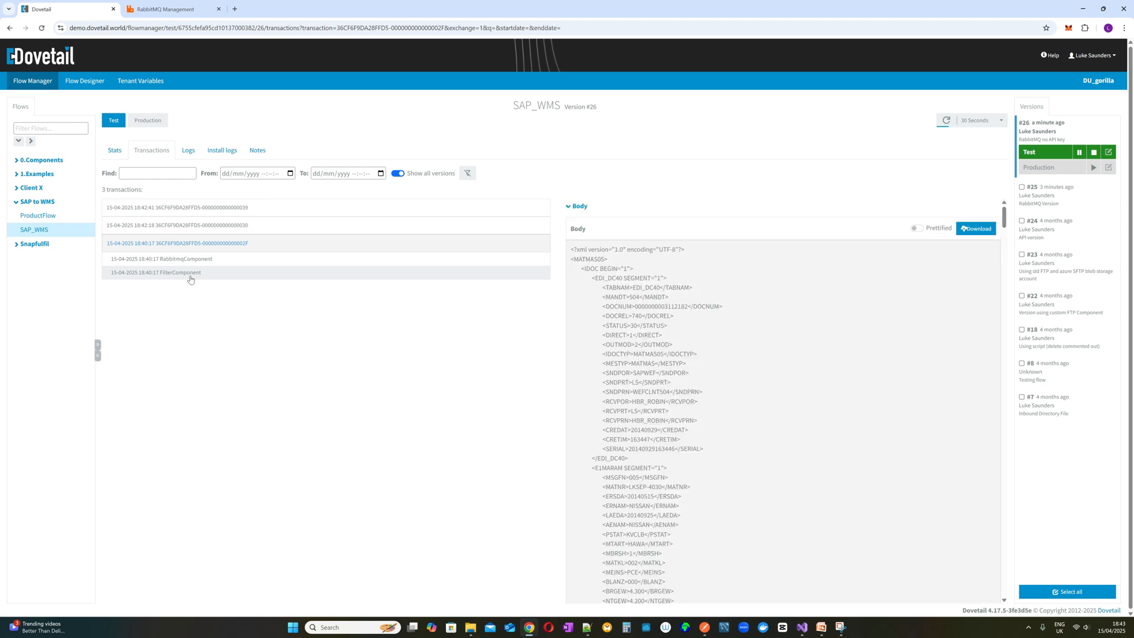
pyautogui.click(242, 246)
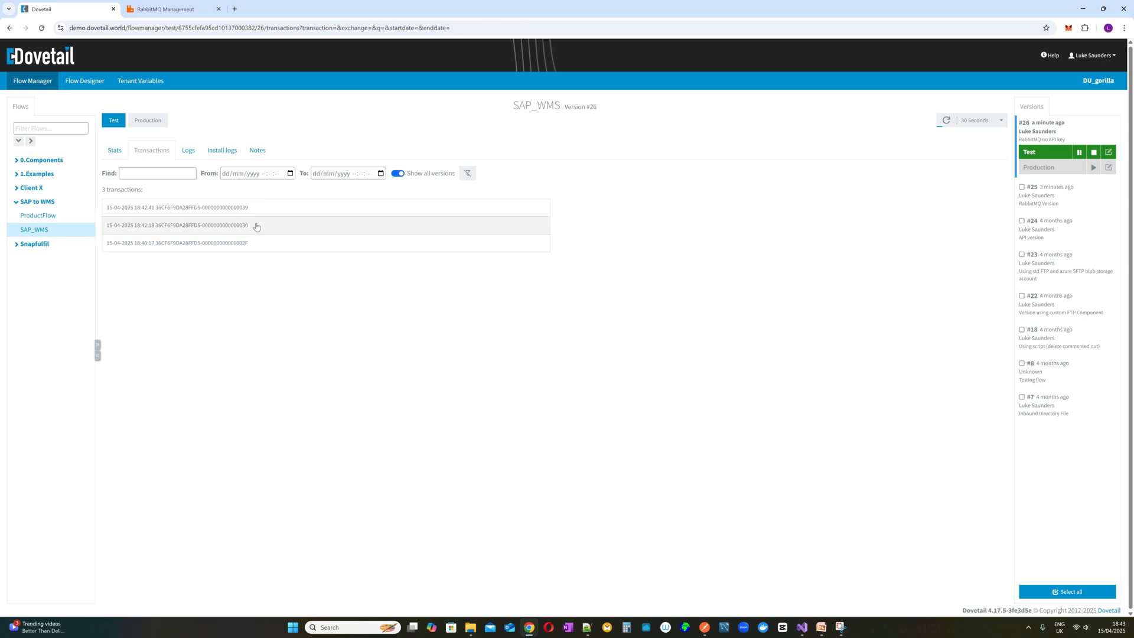
pyautogui.click(256, 227)
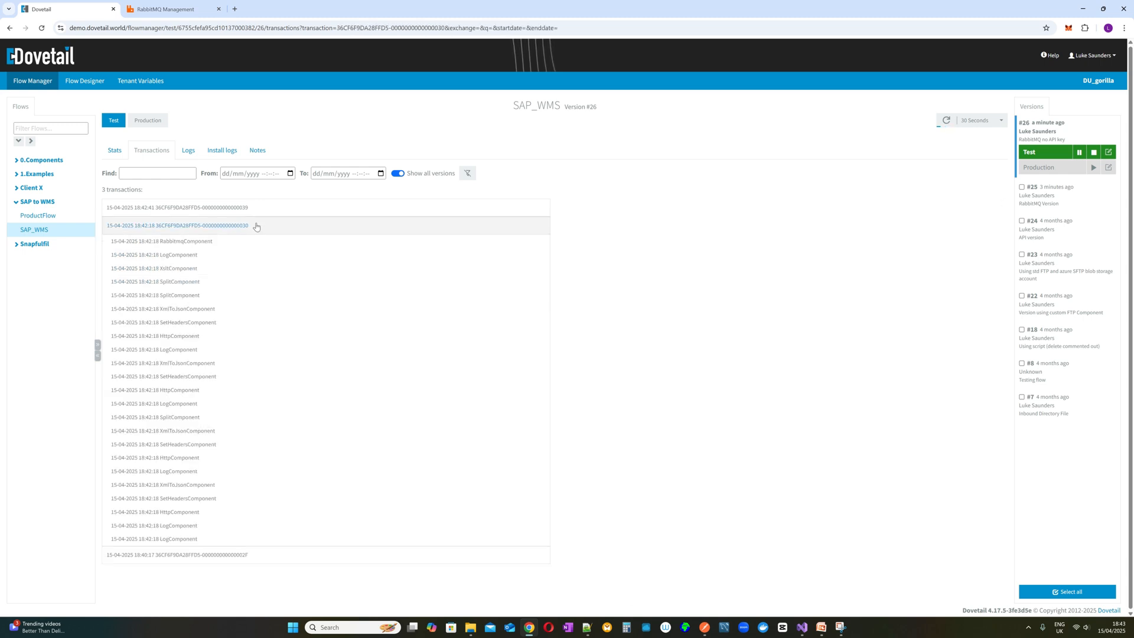
pyautogui.click(209, 539)
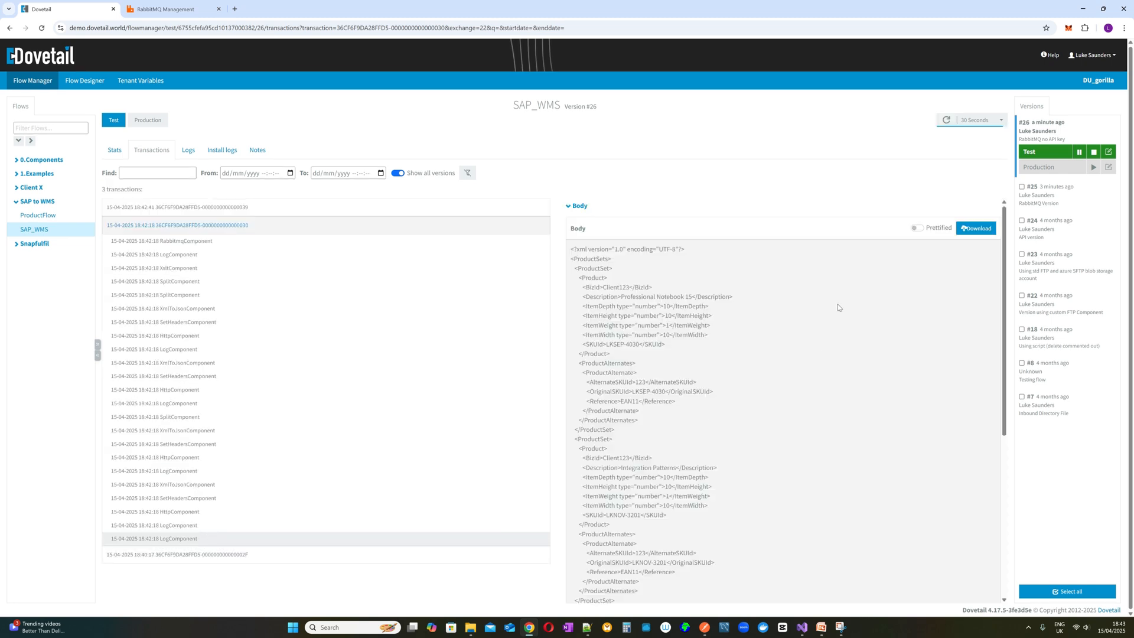
pyautogui.click(215, 208)
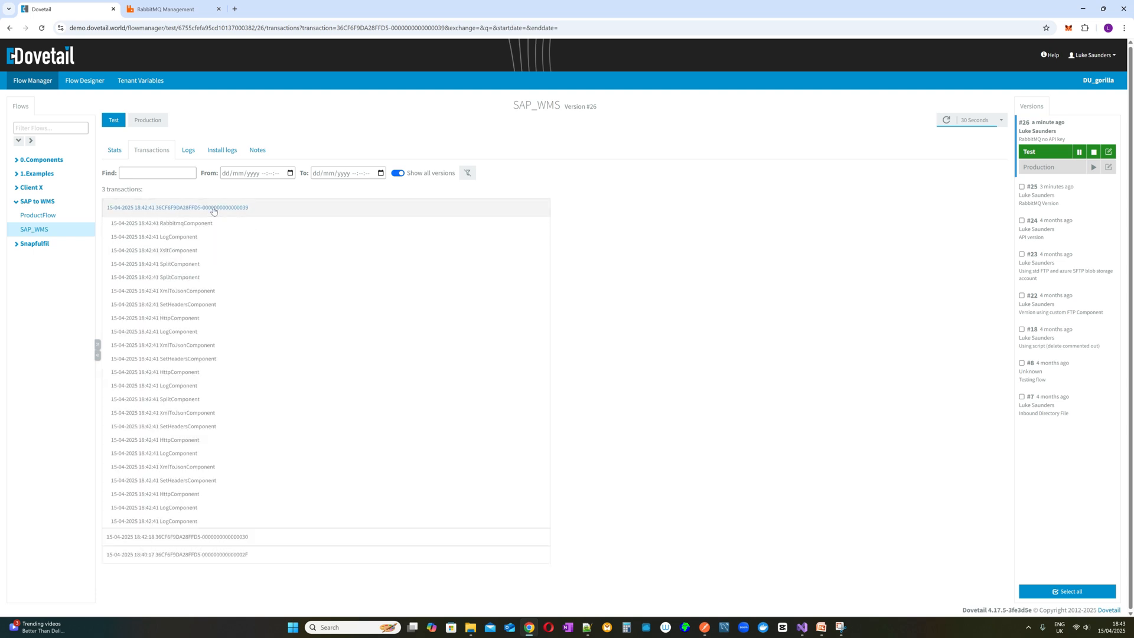
pyautogui.click(1110, 153)
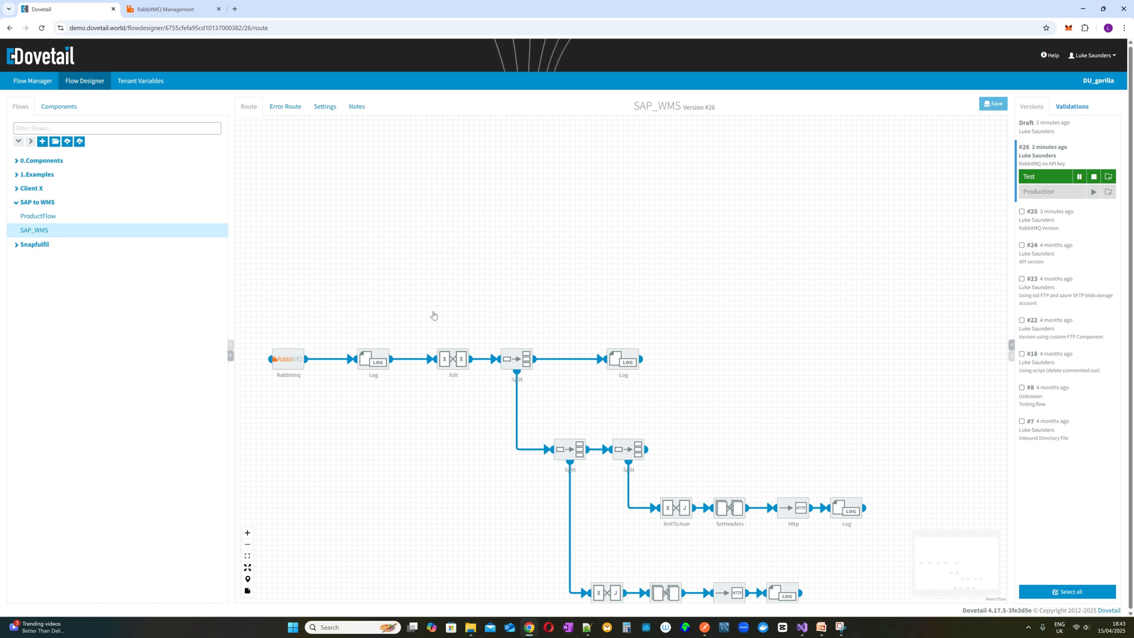
# Review the version #26 route, glance at the RabbitMQ queues page, and show the Components palette.
pyautogui.scroll(-2, 511, 241)
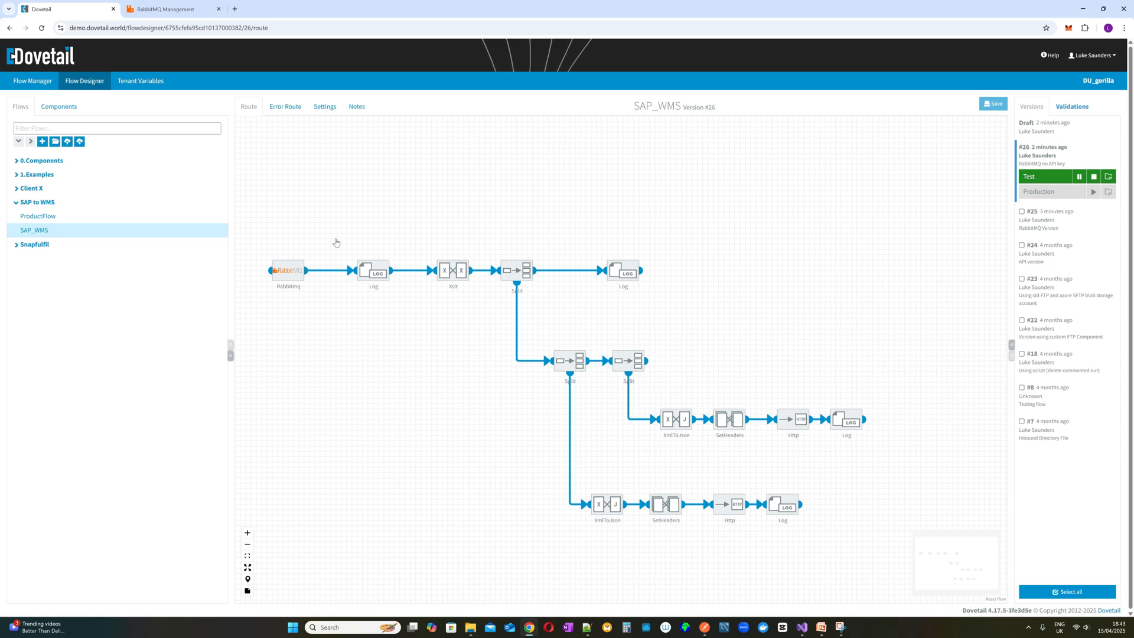
pyautogui.scroll(1, 372, 390)
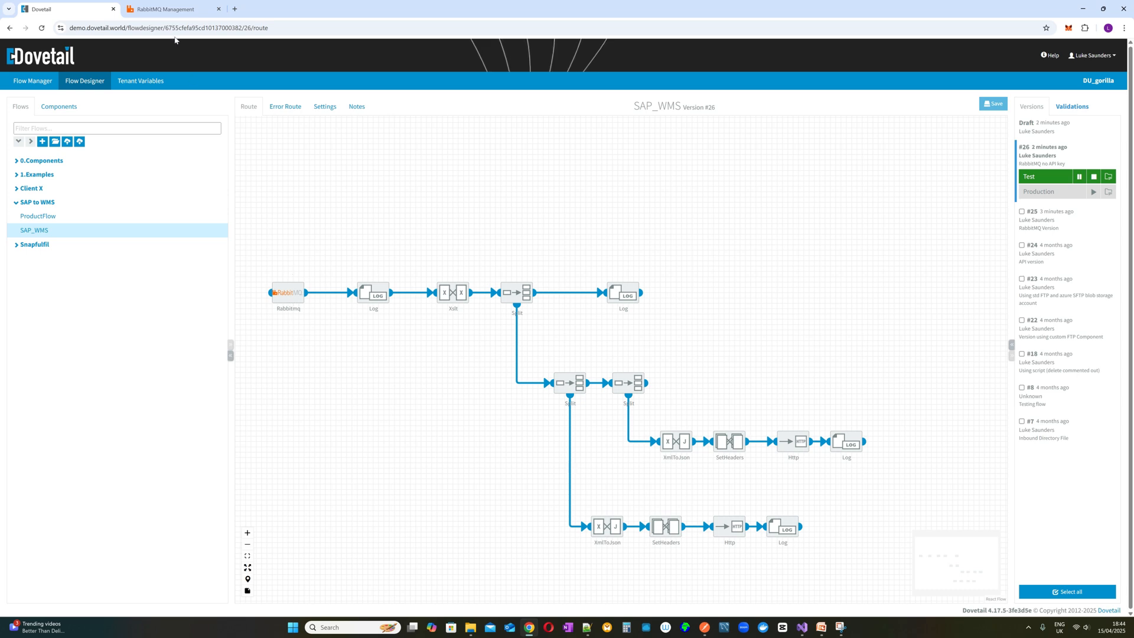
pyautogui.click(170, 14)
pyautogui.click(88, 11)
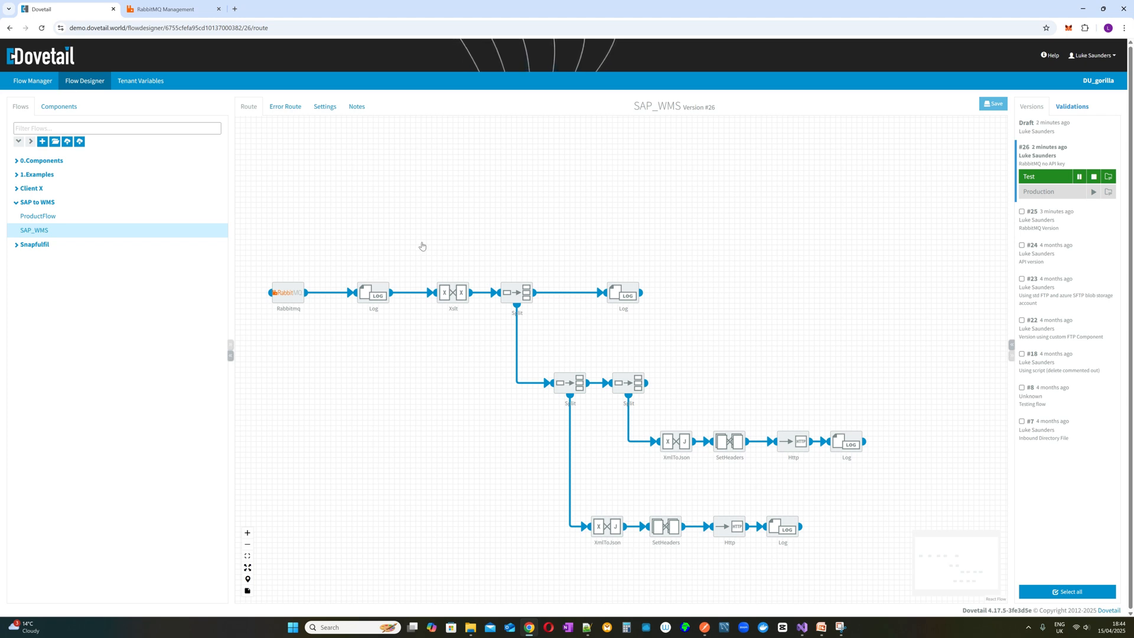
pyautogui.moveTo(298, 294)
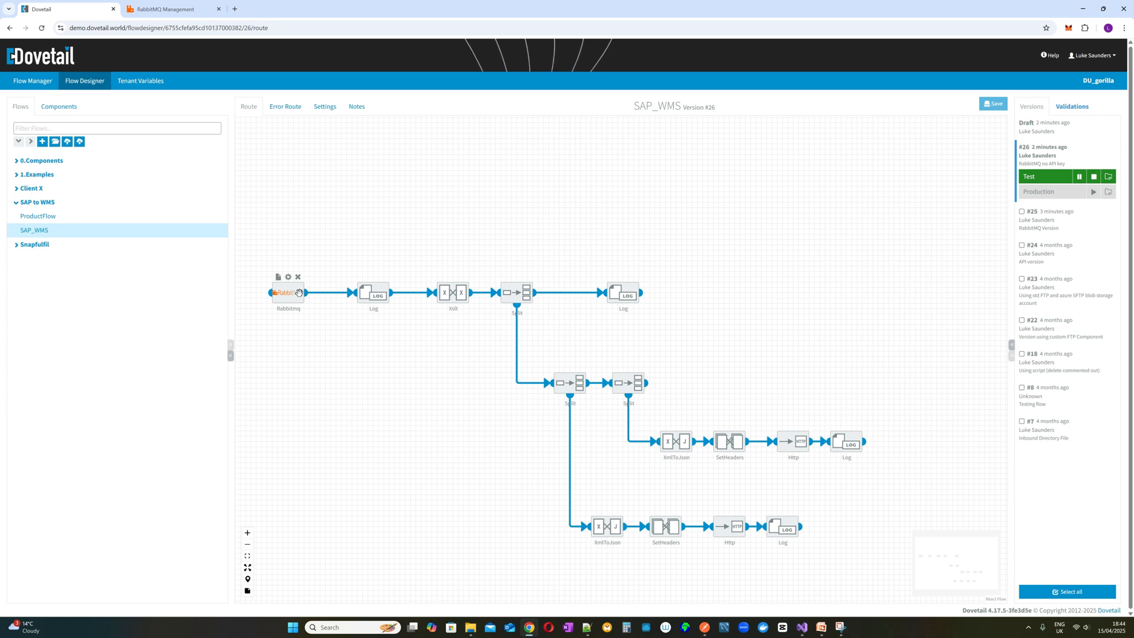
pyautogui.click(68, 106)
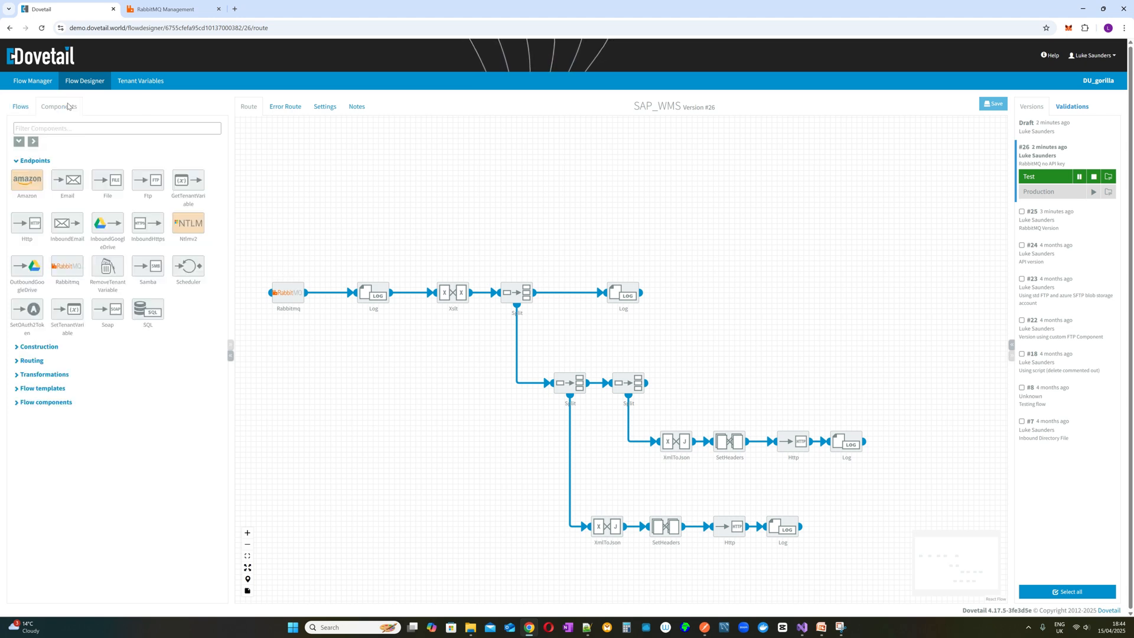